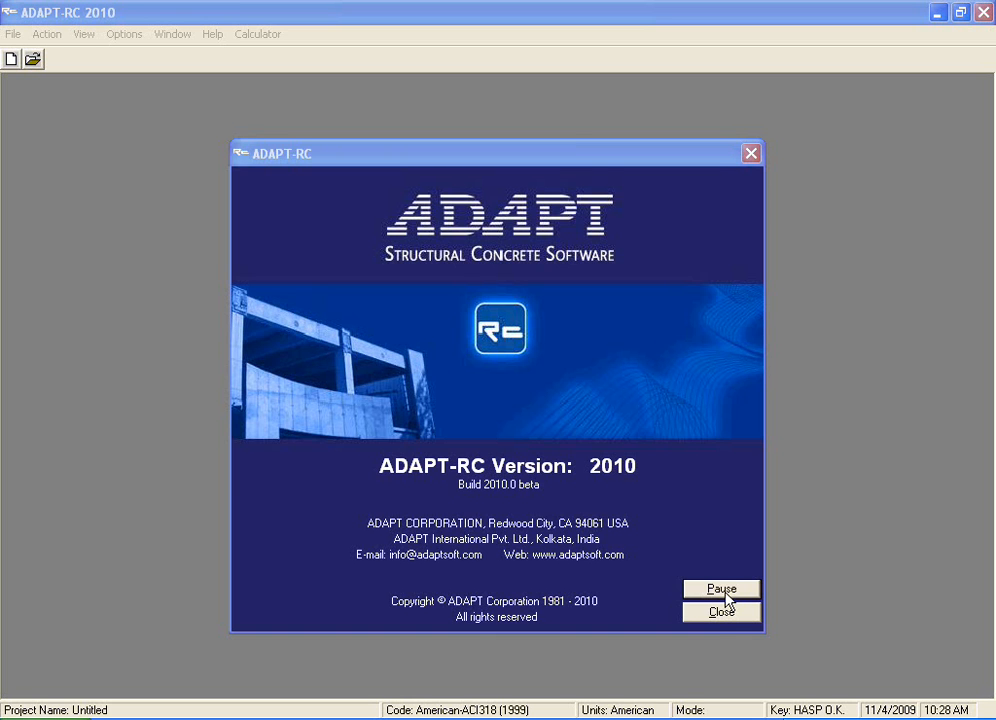
# Step: Dismiss the start-up splash screen and start a new project
pyautogui.click(722, 614)
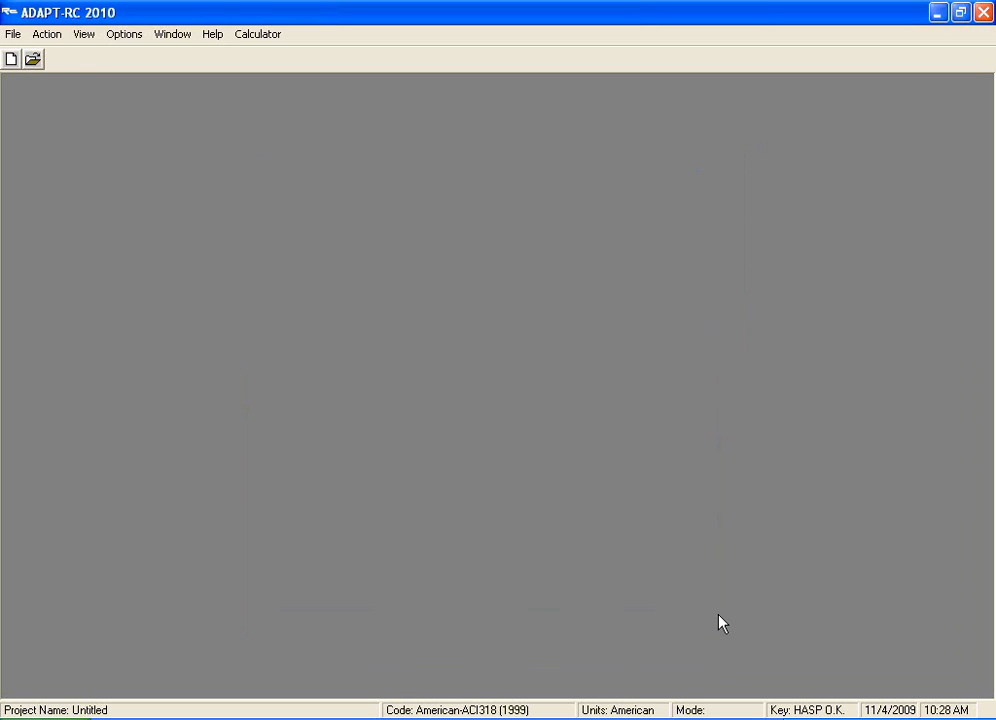
pyautogui.click(13, 34)
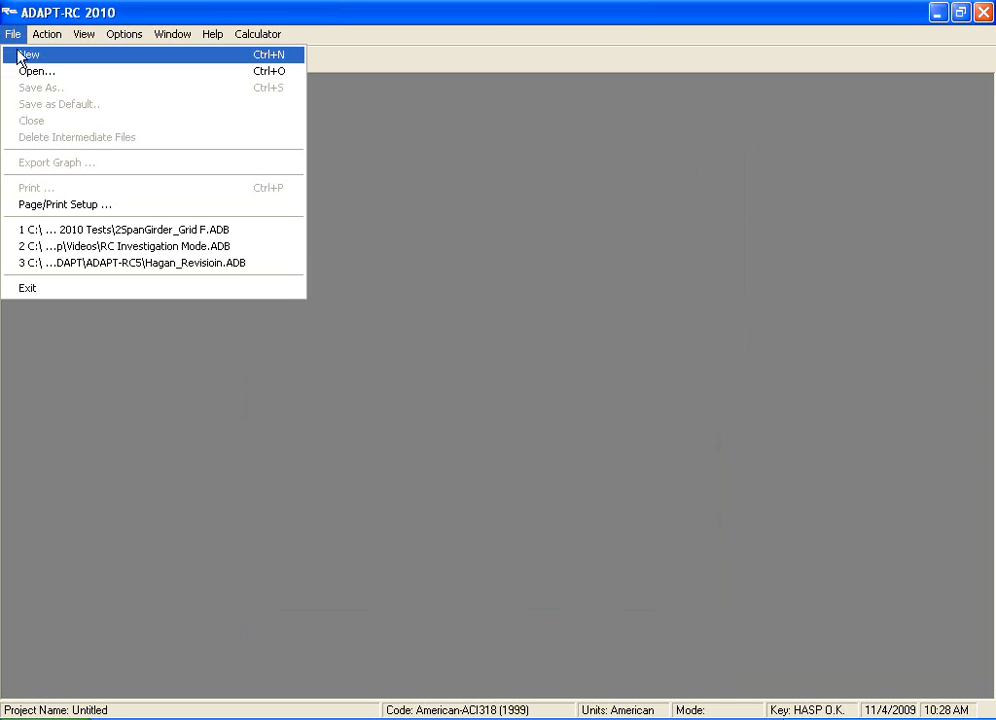
pyautogui.click(22, 56)
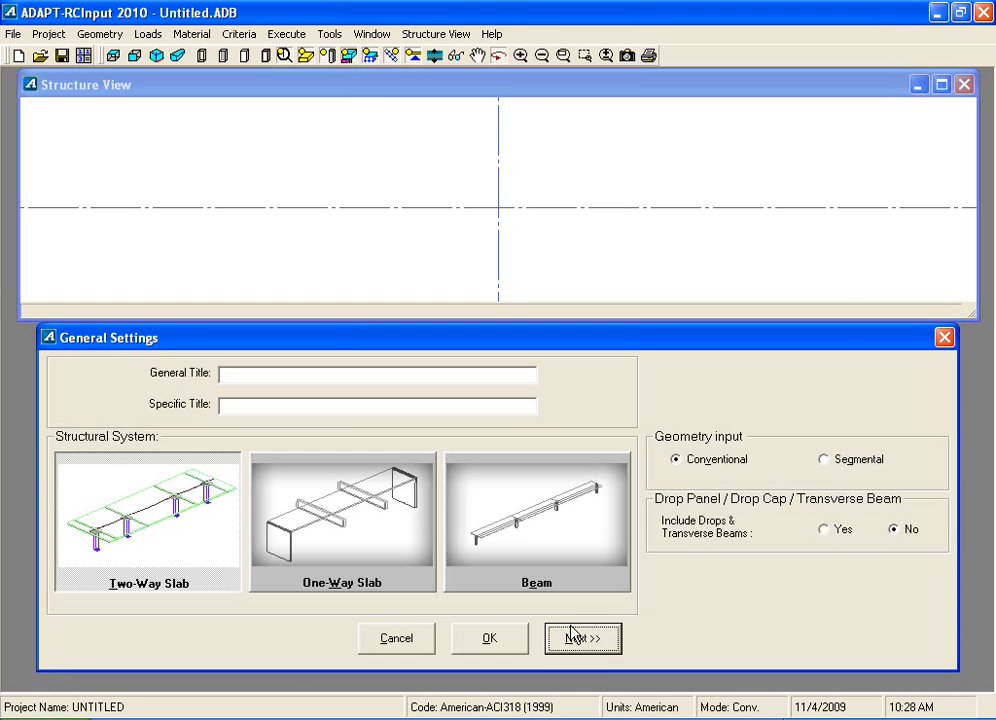
# Step: Enter general title "Model" and specific title "3 span beam system", and choose Beam as the structural system
pyautogui.click(325, 373)
pyautogui.write('Model')
pyautogui.press('Tab')
pyautogui.write('3 span beam system')
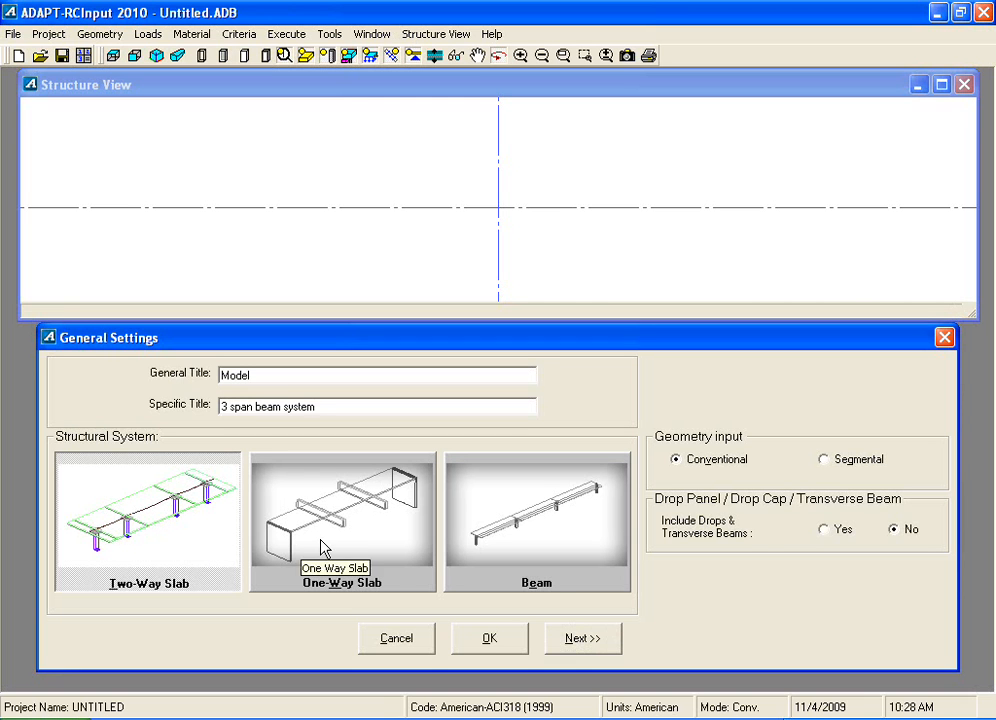
pyautogui.click(569, 576)
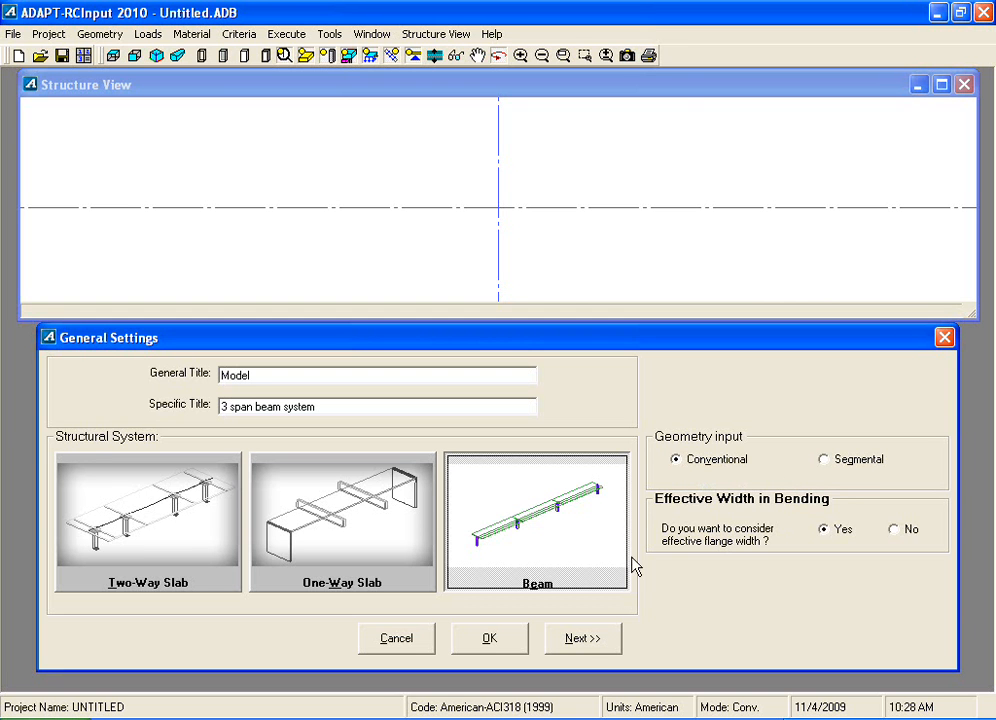
pyautogui.click(593, 649)
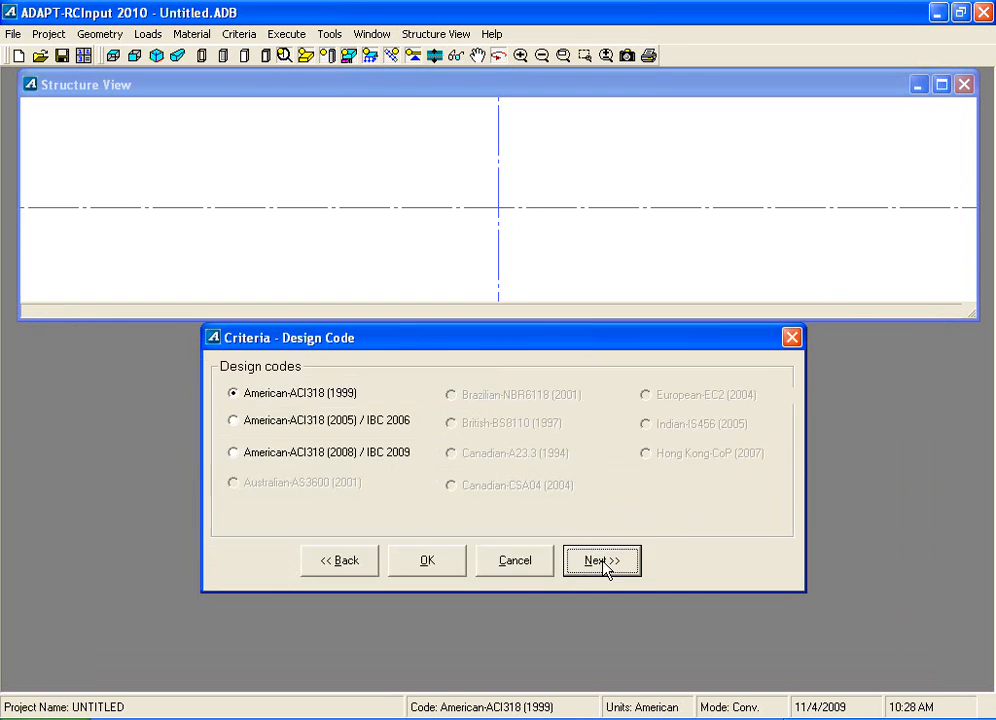
# Step: Choose the American-ACI318 (2005) / IBC 2006 design code and accept the design settings with all provisions of the code used
pyautogui.click(234, 421)
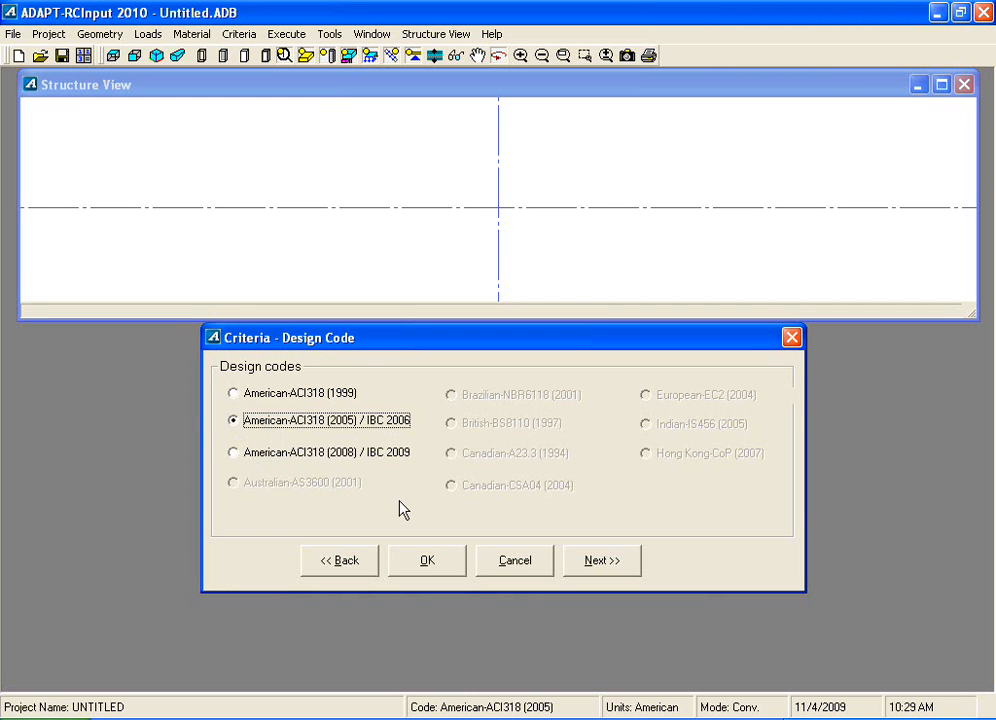
pyautogui.click(600, 558)
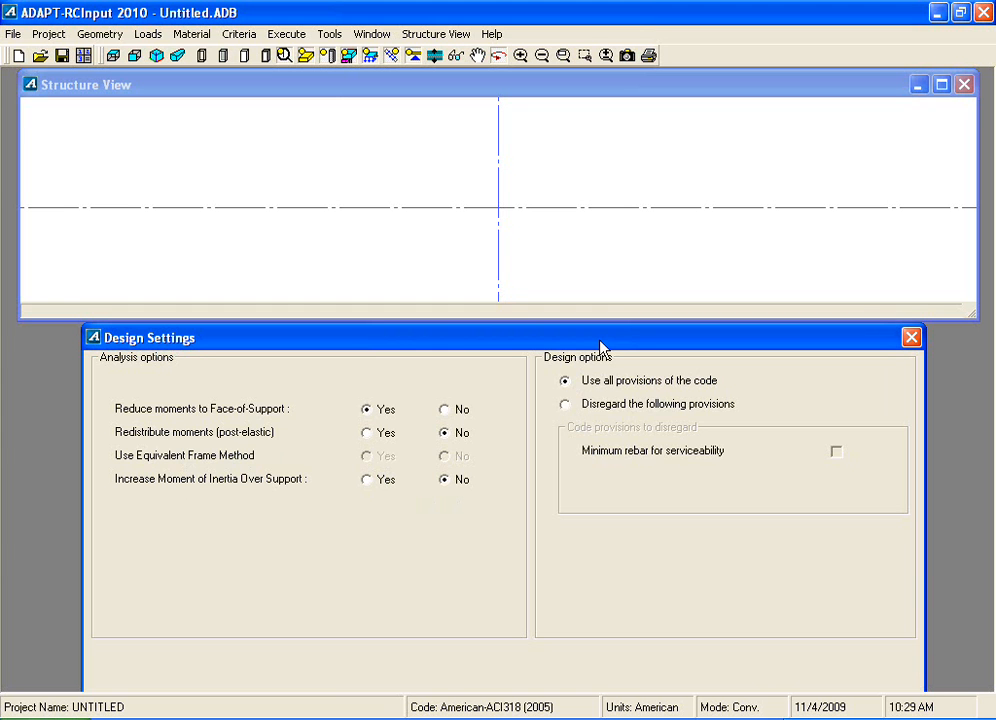
pyautogui.moveTo(600, 340); pyautogui.dragTo(595, 244)
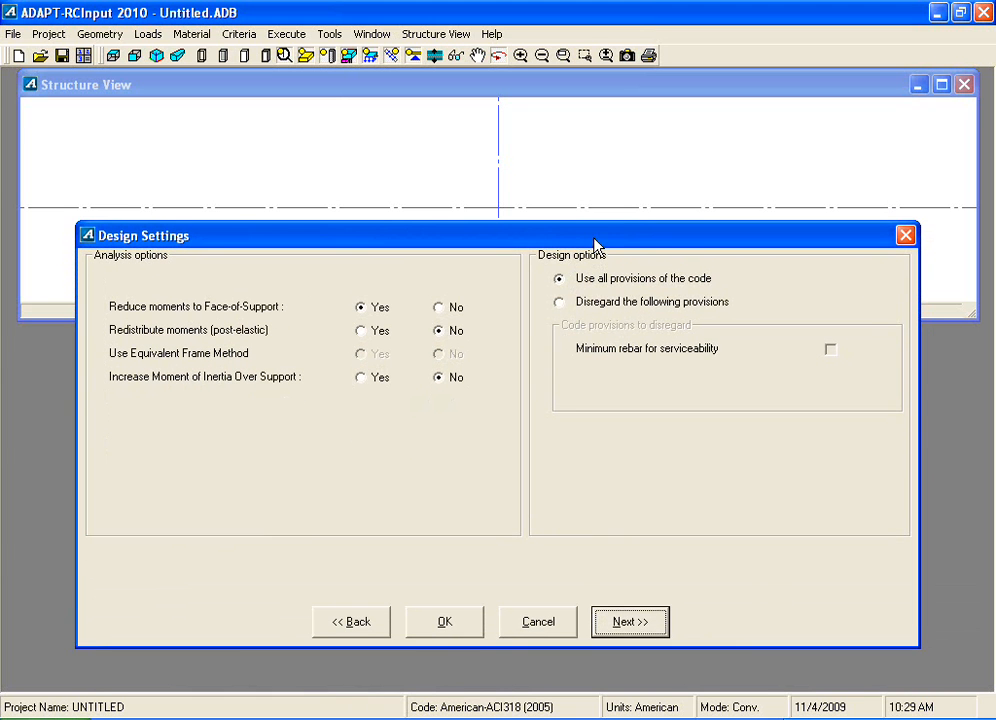
pyautogui.click(559, 302)
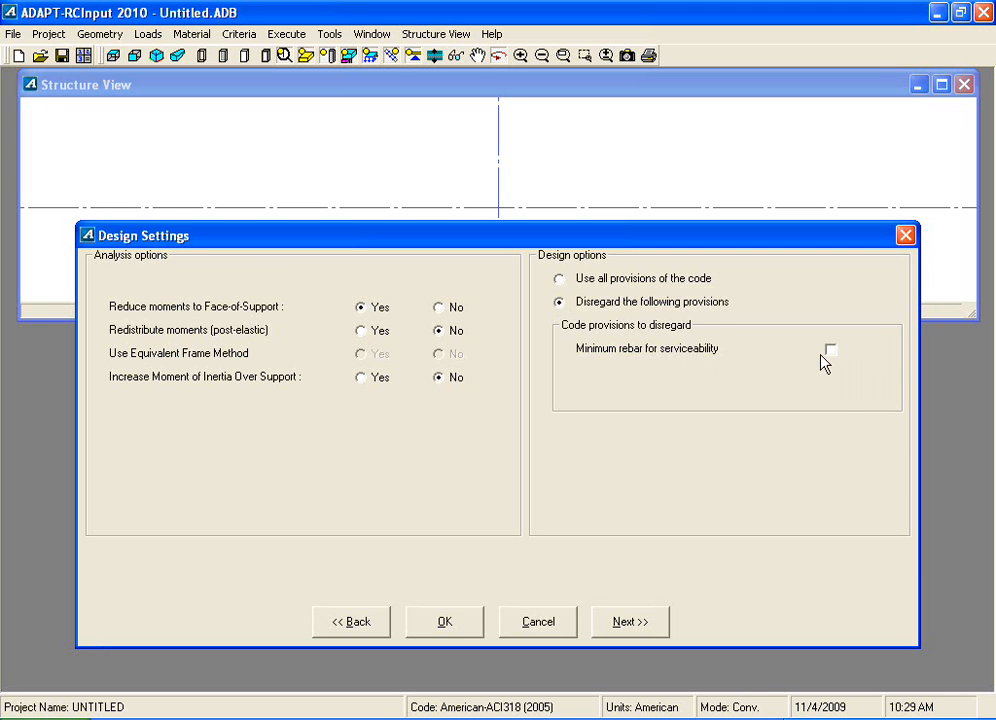
pyautogui.click(559, 280)
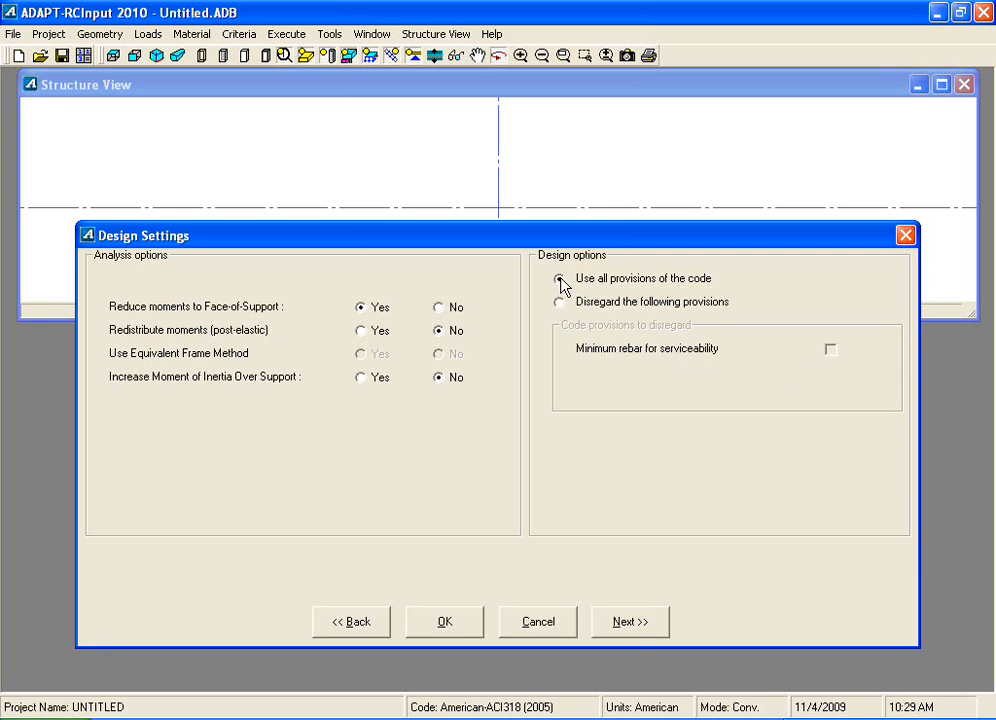
pyautogui.click(631, 624)
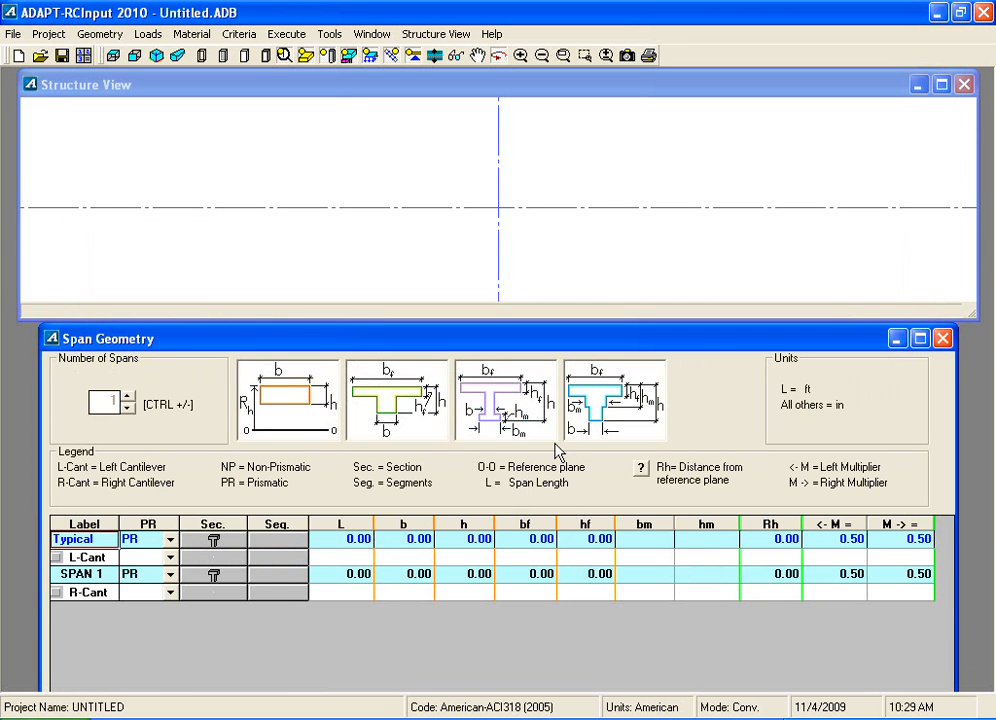
# Step: Set the number of spans to 3 and the typical span length L to 30 ft
pyautogui.click(127, 397)
pyautogui.click(127, 397)
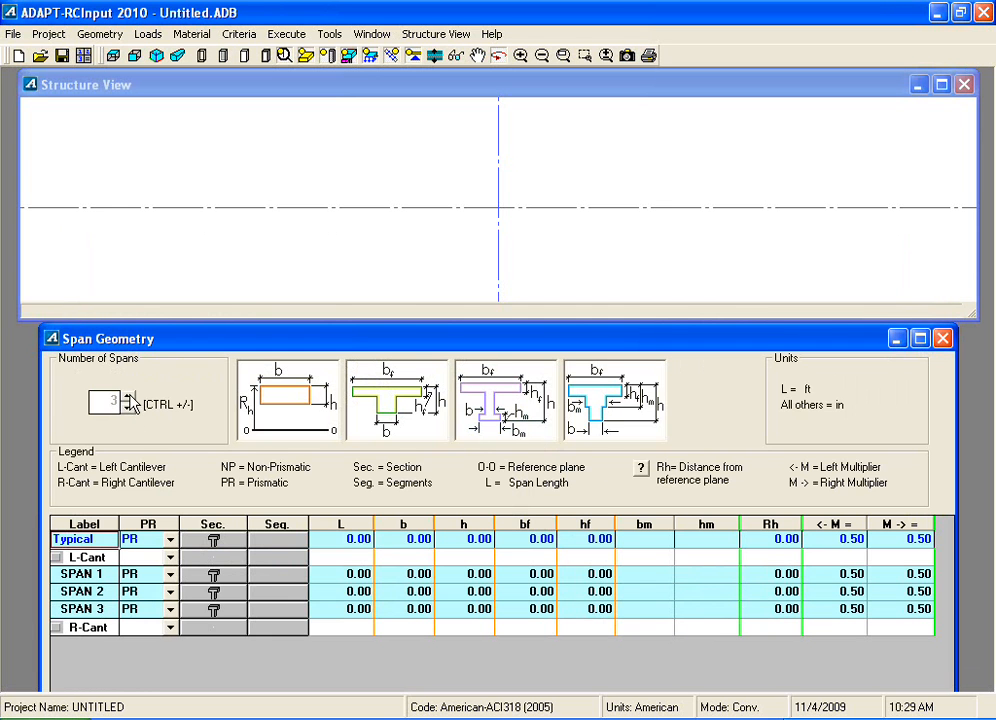
pyautogui.click(350, 540)
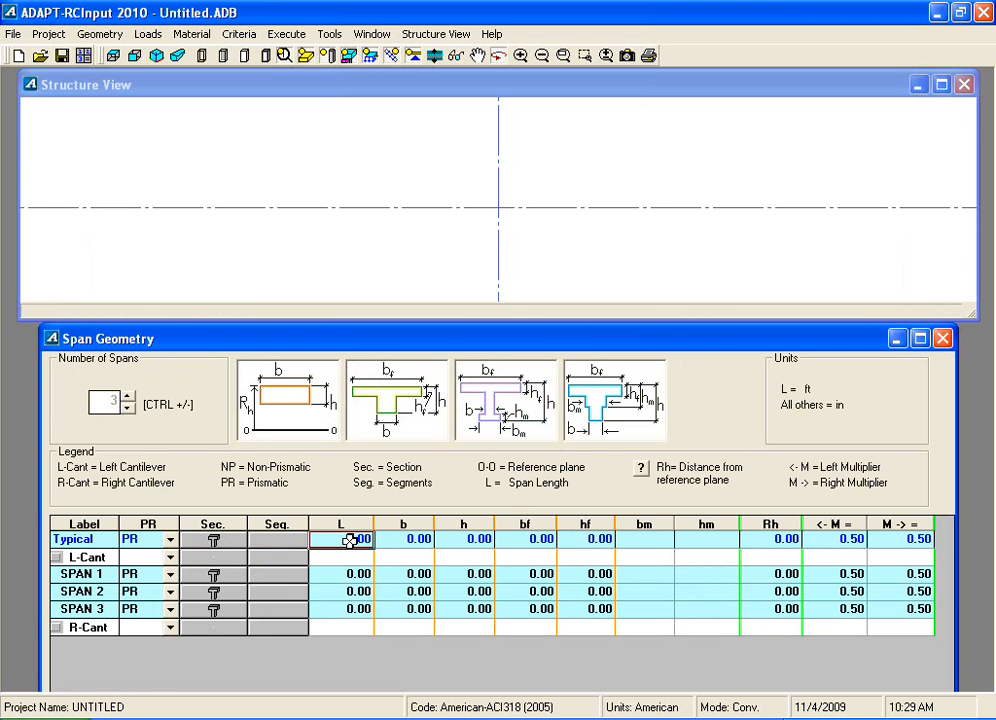
pyautogui.write('30')
pyautogui.press('Return')
# Step: Set the typical beam section's web width b to 24 in and its depth h to 24 in
pyautogui.click(399, 539)
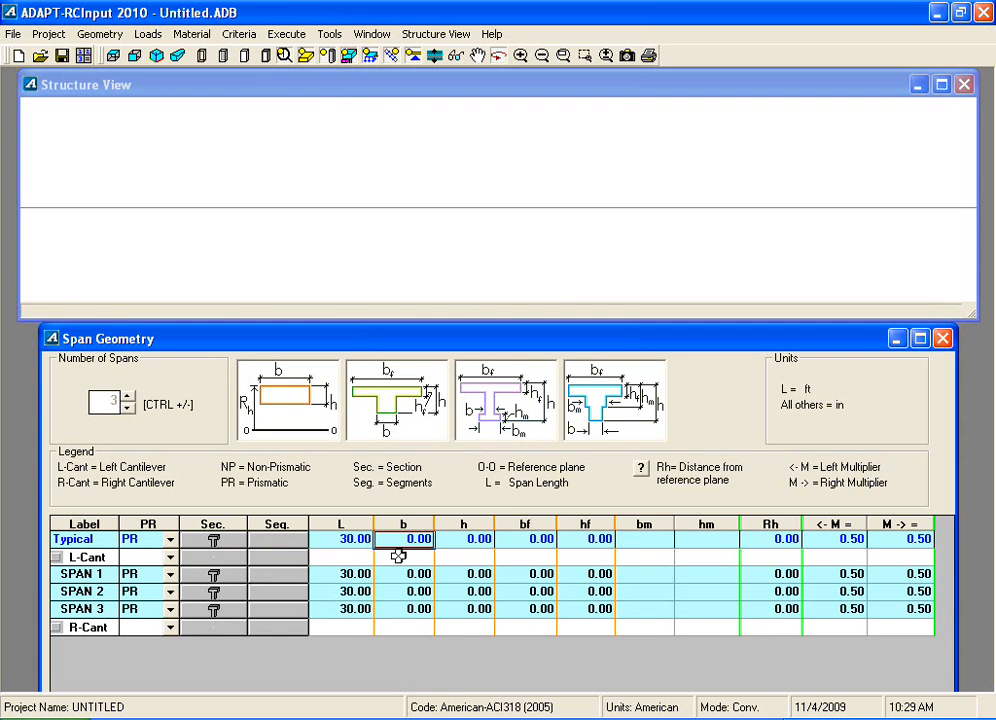
pyautogui.write('24')
pyautogui.press('Return')
pyautogui.click(463, 539)
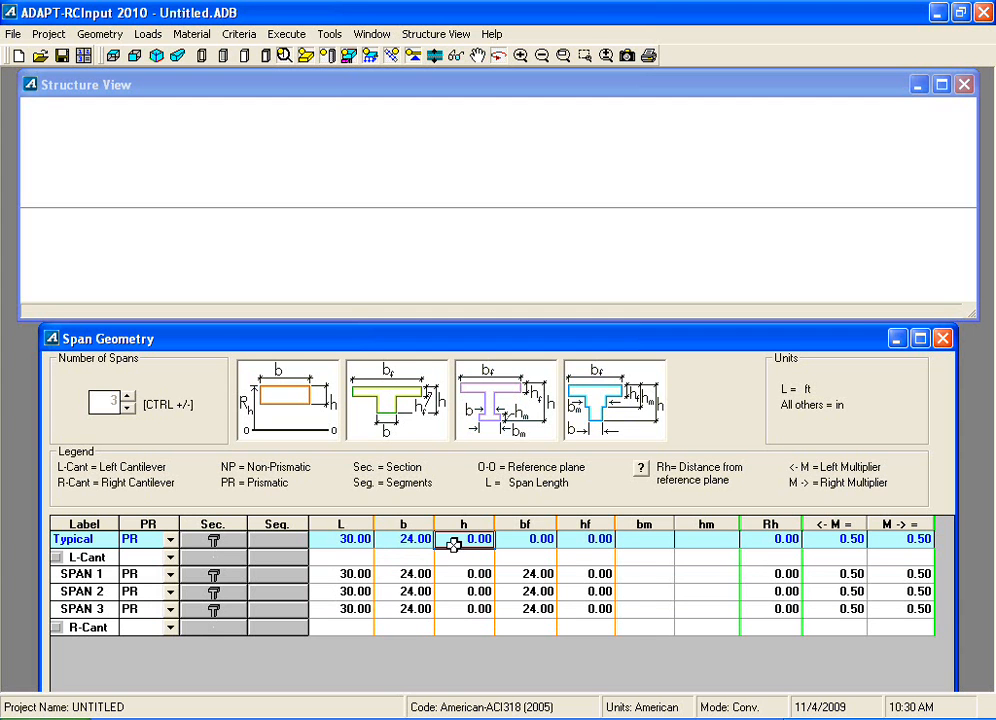
pyautogui.write('24')
pyautogui.press('Return')
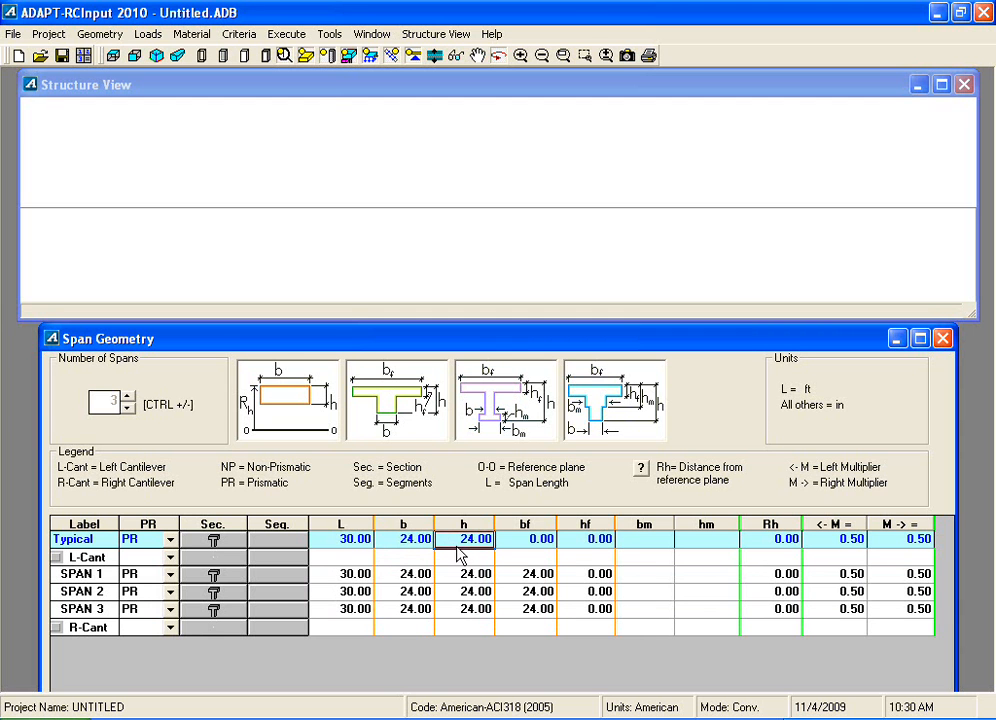
# Step: Set the typical T-section's flange width bf to 120 in and flange thickness hf to 5 in
pyautogui.click(513, 540)
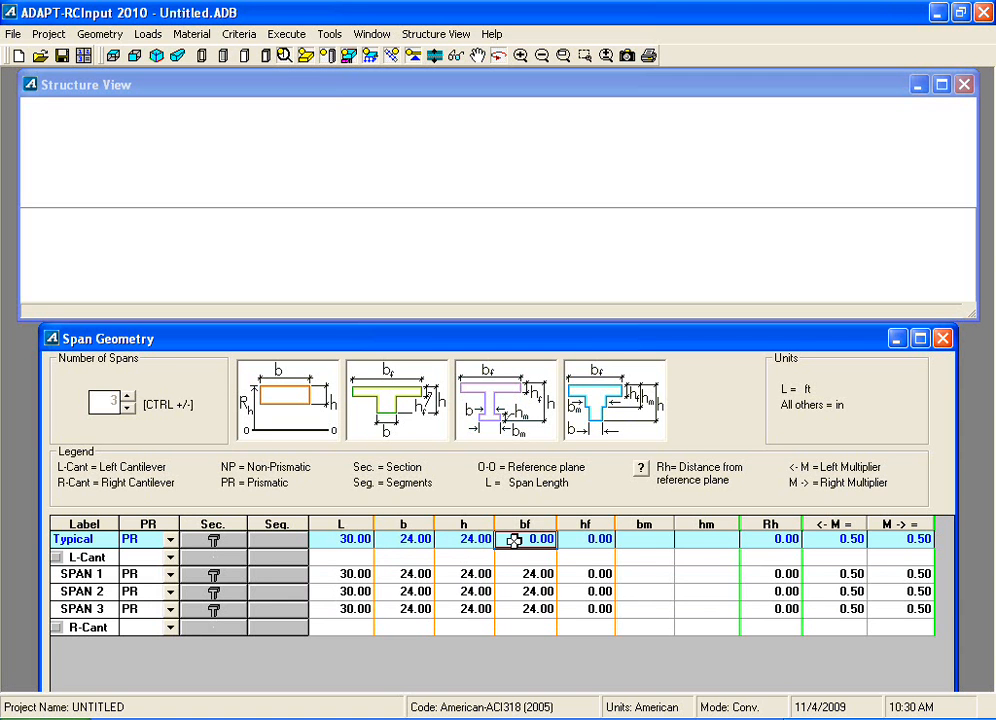
pyautogui.write('12')
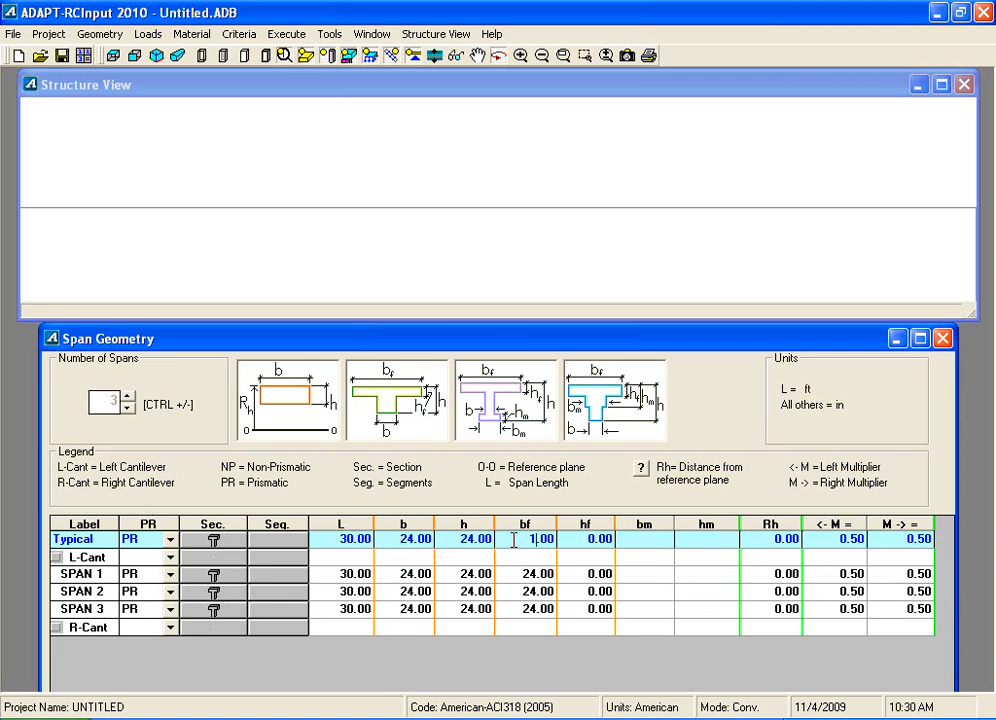
pyautogui.write('0')
pyautogui.press('Return')
pyautogui.click(588, 540)
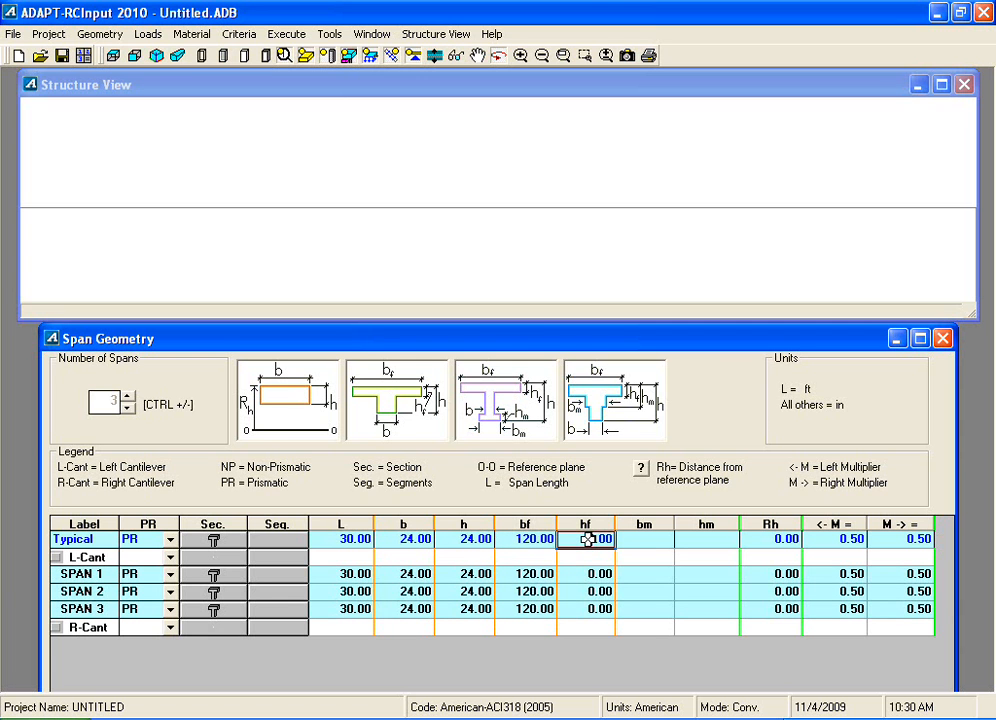
pyautogui.write('5')
pyautogui.press('Return')
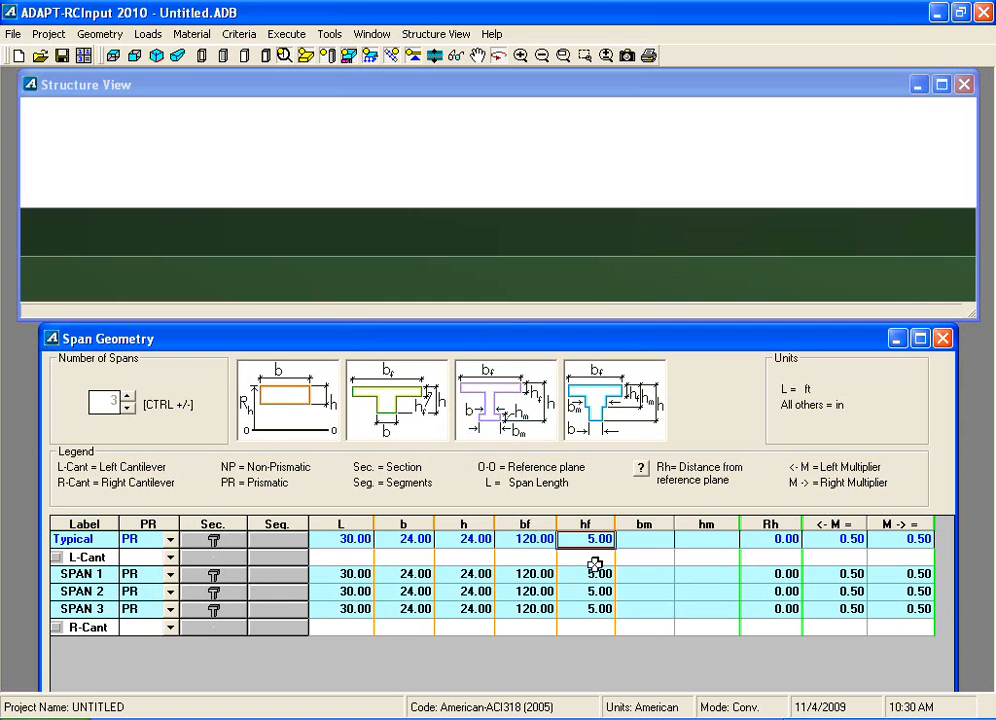
# Step: Examine the whole three-span beam in elevation in the Structure View
pyautogui.click(532, 141)
pyautogui.scroll(-8, 529, 145)
pyautogui.scroll(-5, 495, 205)
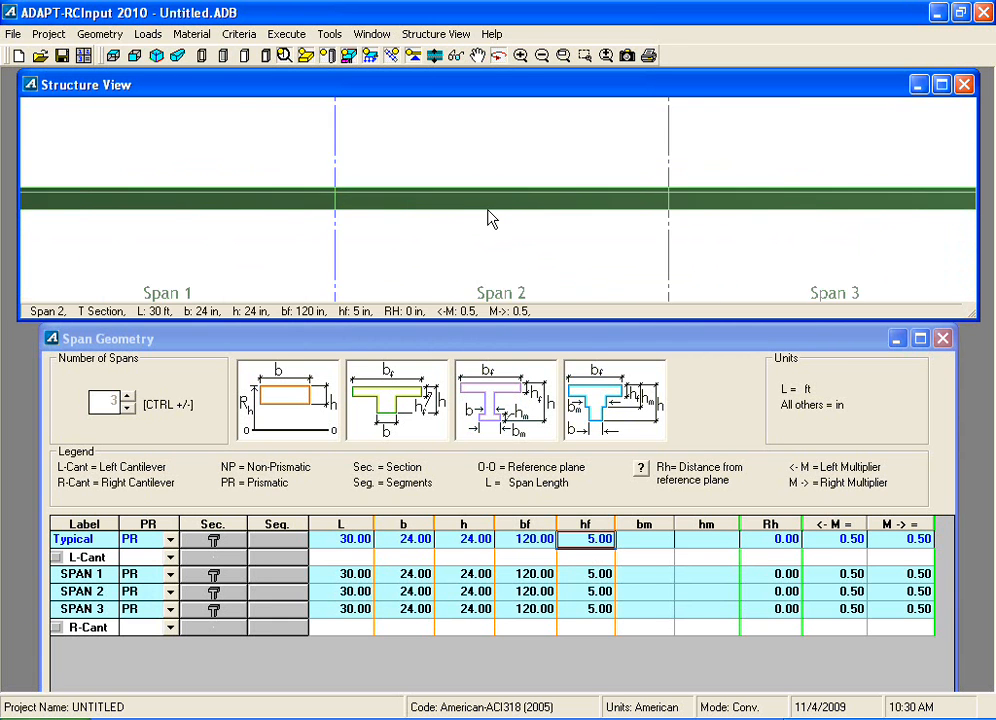
pyautogui.moveTo(488, 201); pyautogui.dragTo(575, 183)
pyautogui.click(133, 57)
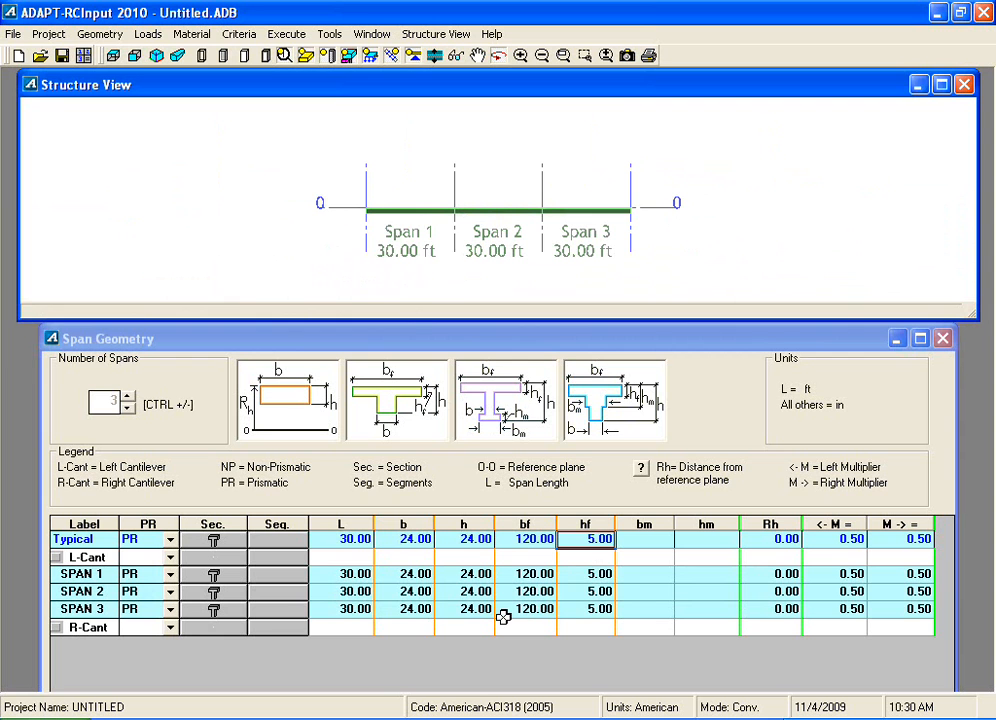
pyautogui.click(403, 540)
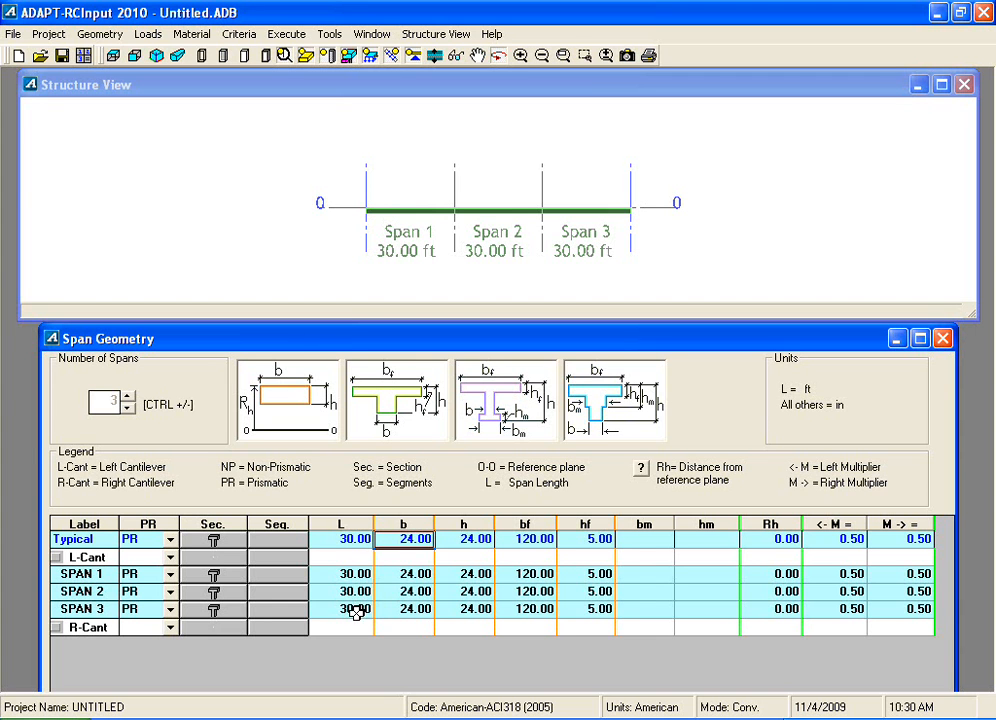
pyautogui.click(355, 574)
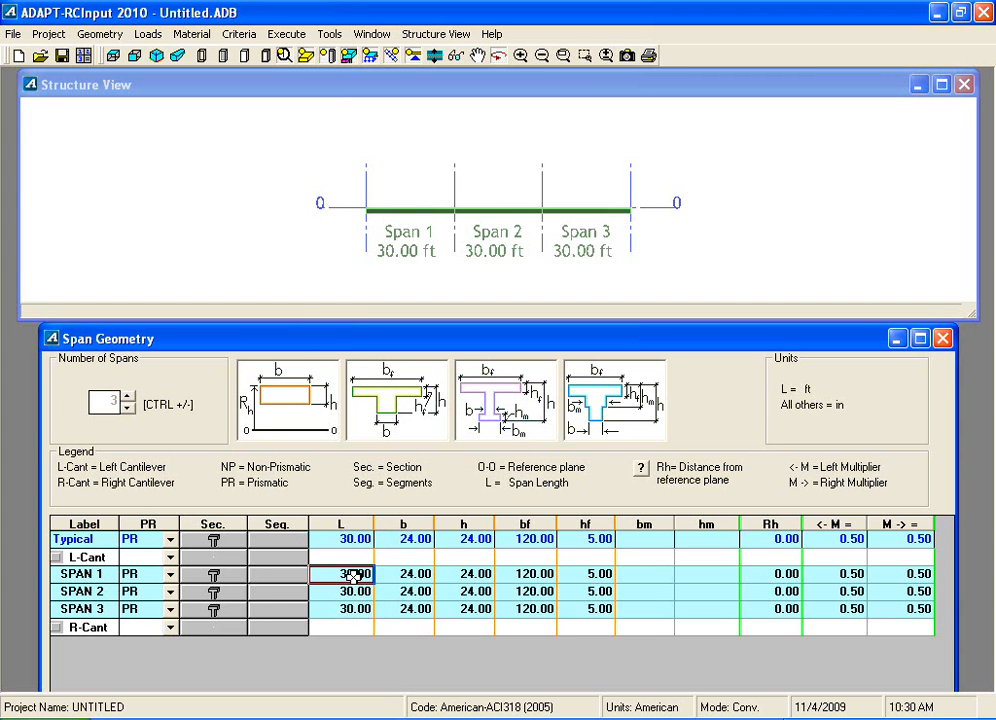
pyautogui.write('35')
pyautogui.press('Tab')
pyautogui.click(355, 574)
pyautogui.write('30')
# Step: Set the typical distance from the reference plane, Rh, to 24 in for all spans
pyautogui.press('Tab')
pyautogui.press('Tab')
pyautogui.press('Tab')
pyautogui.press('Tab')
pyautogui.press('Tab')
pyautogui.press('Tab')
pyautogui.press('Tab')
pyautogui.press('Up')
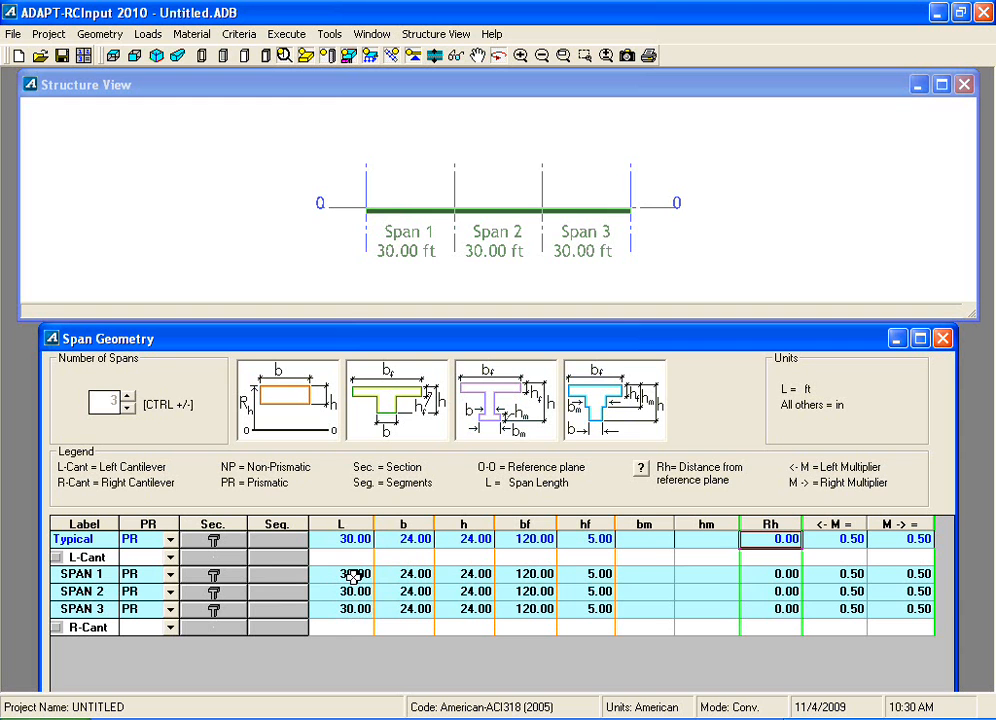
pyautogui.write('24')
pyautogui.press('Return')
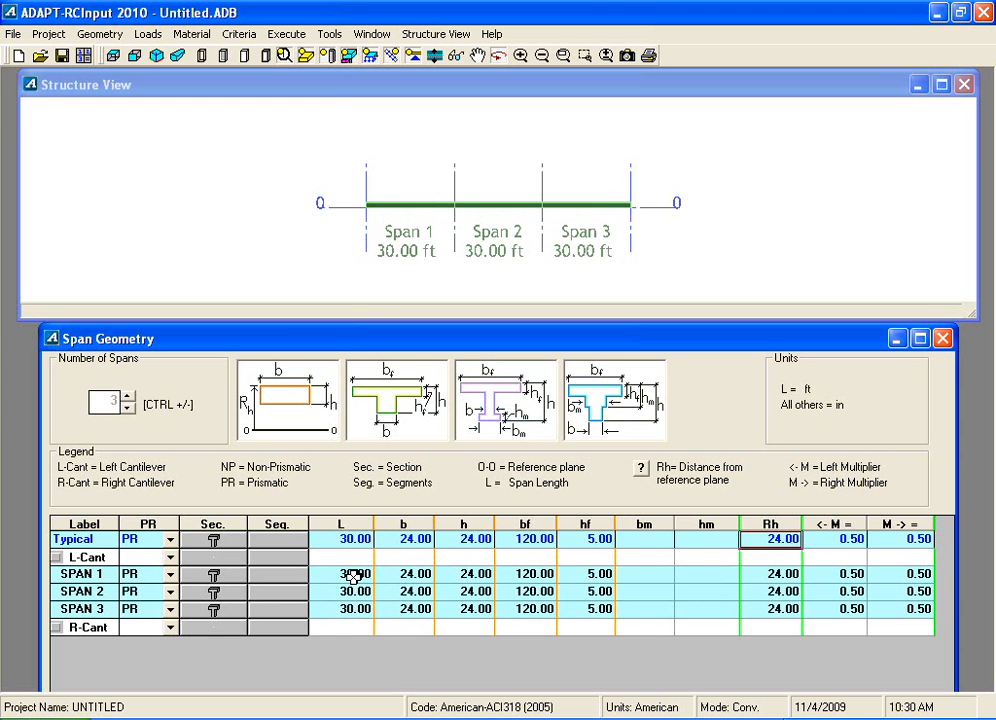
# Step: Check the Rh and left multiplier values across the spans, and inspect the beam in plan view
pyautogui.press('Down')
pyautogui.press('Down')
pyautogui.press('Down')
pyautogui.press('Tab')
pyautogui.press('Up')
pyautogui.press('Up')
pyautogui.press('Up')
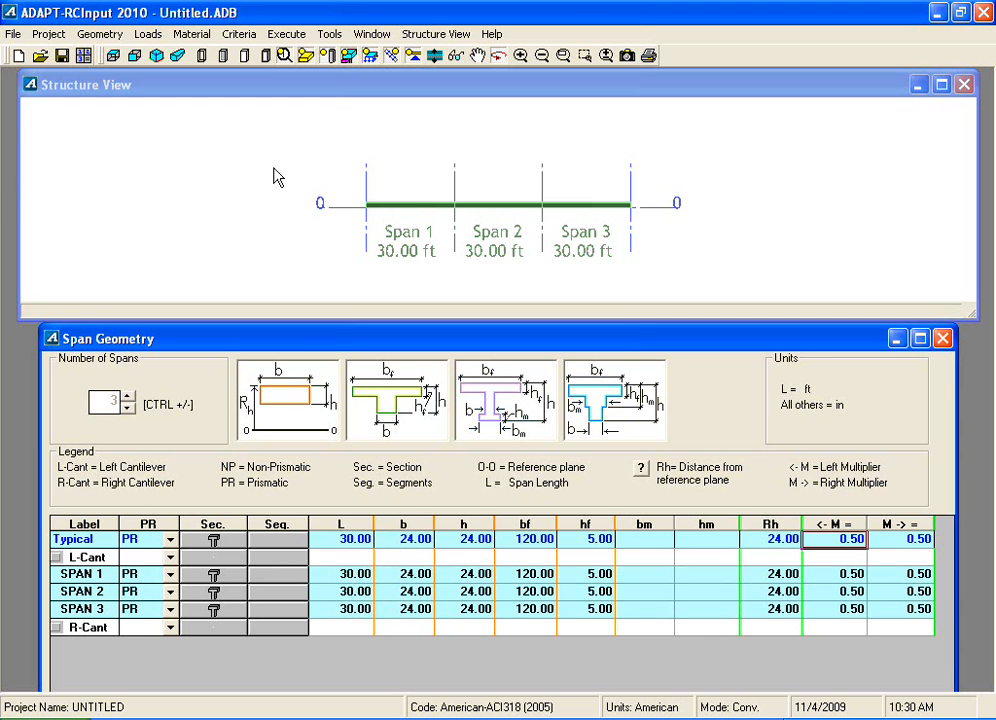
pyautogui.click(115, 54)
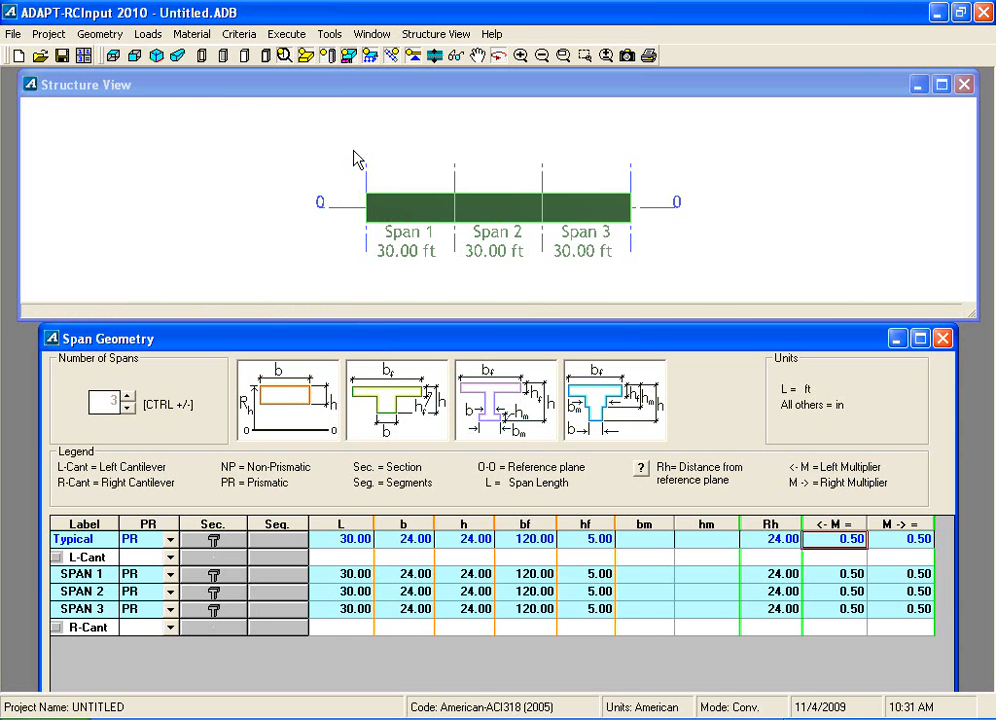
pyautogui.click(155, 57)
# Step: Accept the span geometry and the effective flange widths calculated by the ACI-318 method
pyautogui.moveTo(529, 346); pyautogui.dragTo(507, 250)
pyautogui.click(657, 654)
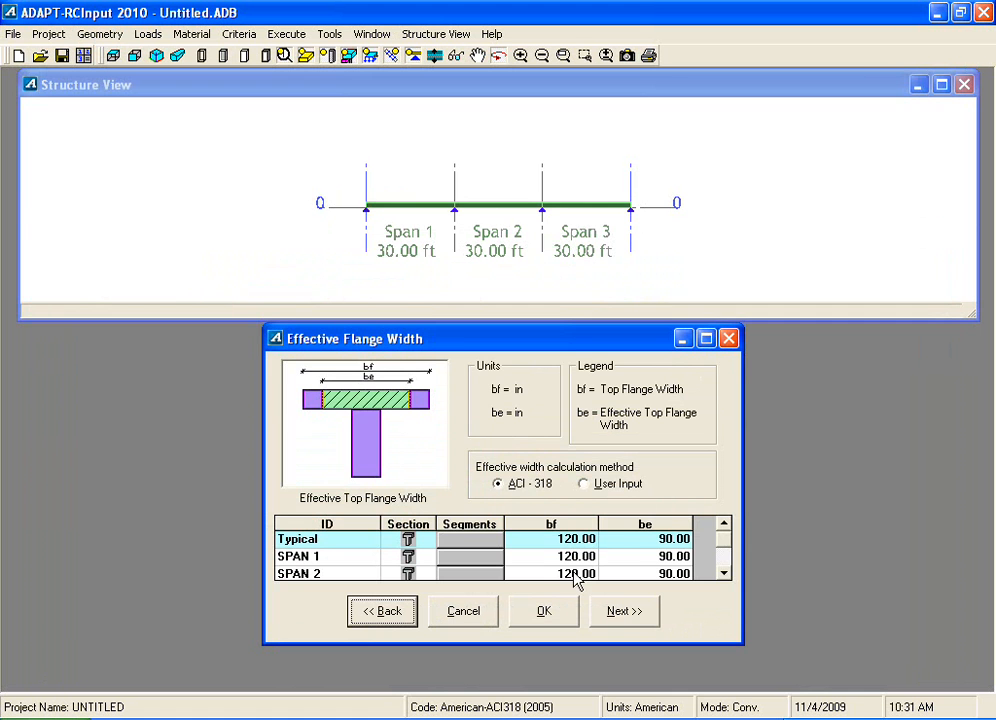
pyautogui.click(620, 617)
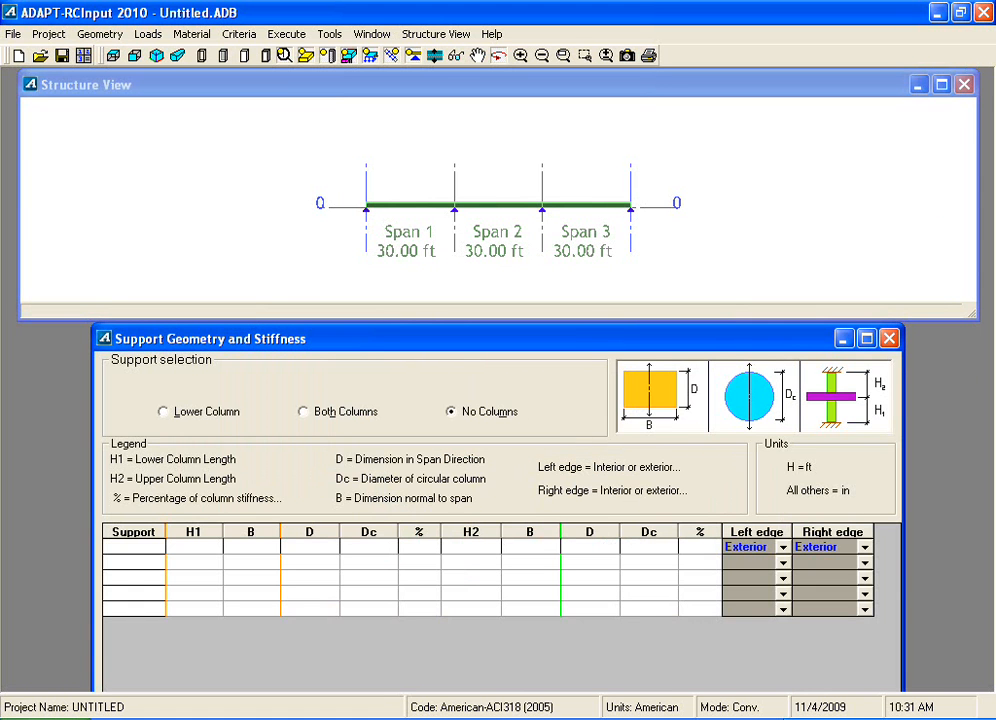
# Step: Add lower columns at all supports with length H1 of 10 ft and cross-section dimensions B and D of 20 in
pyautogui.click(166, 412)
pyautogui.click(185, 549)
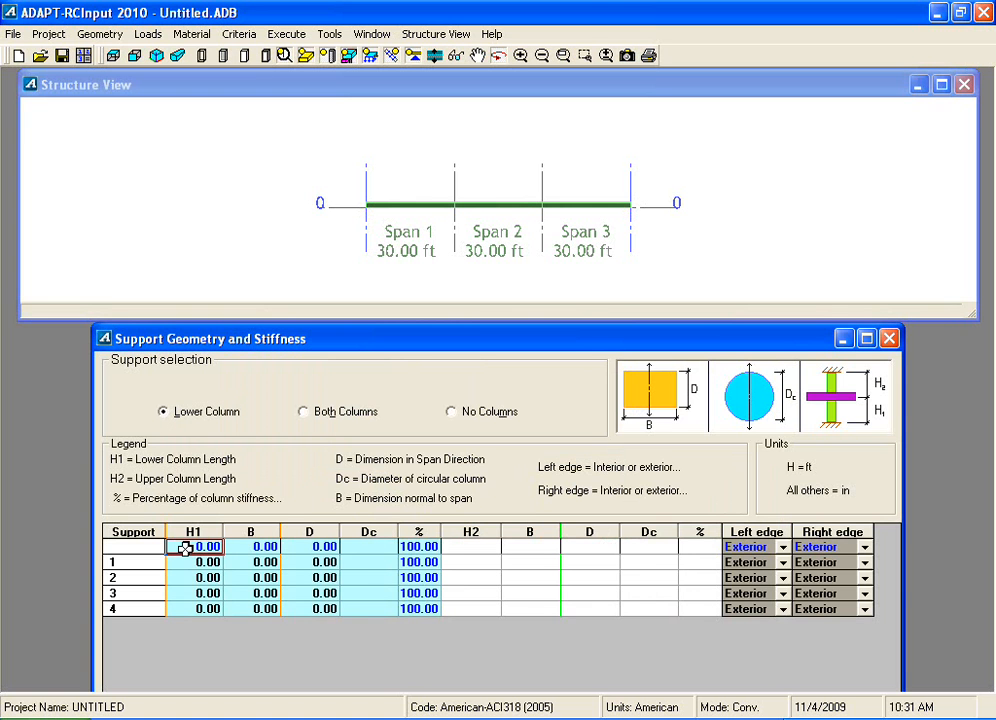
pyautogui.write('10')
pyautogui.press('Return')
pyautogui.click(236, 547)
pyautogui.write('20')
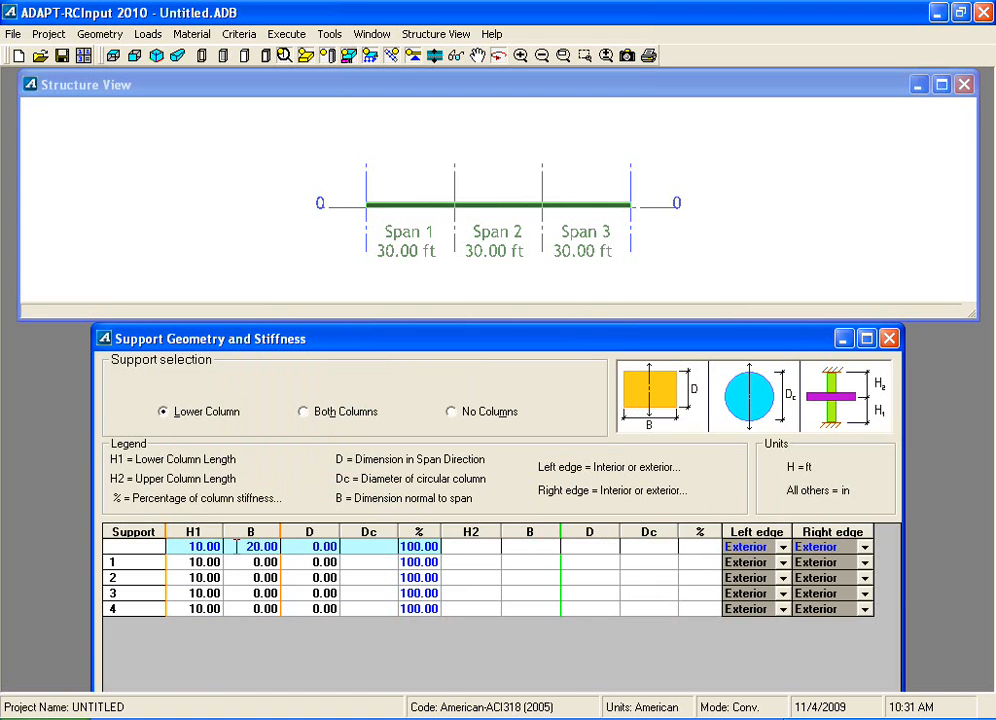
pyautogui.click(307, 546)
pyautogui.write('2')
pyautogui.press('Return')
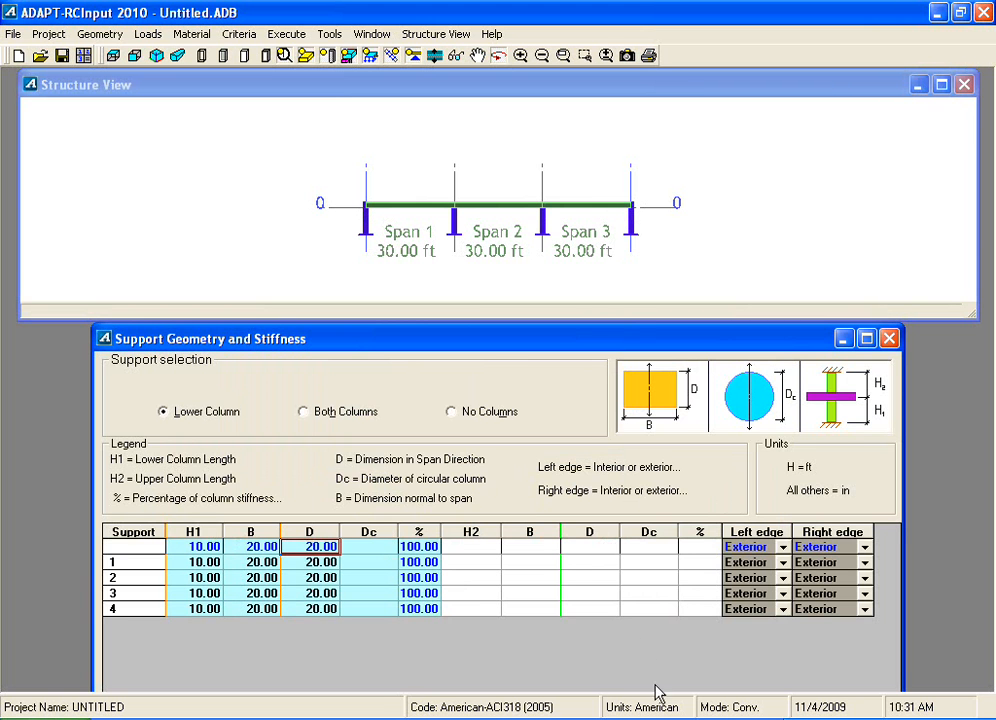
pyautogui.moveTo(553, 345); pyautogui.dragTo(542, 227)
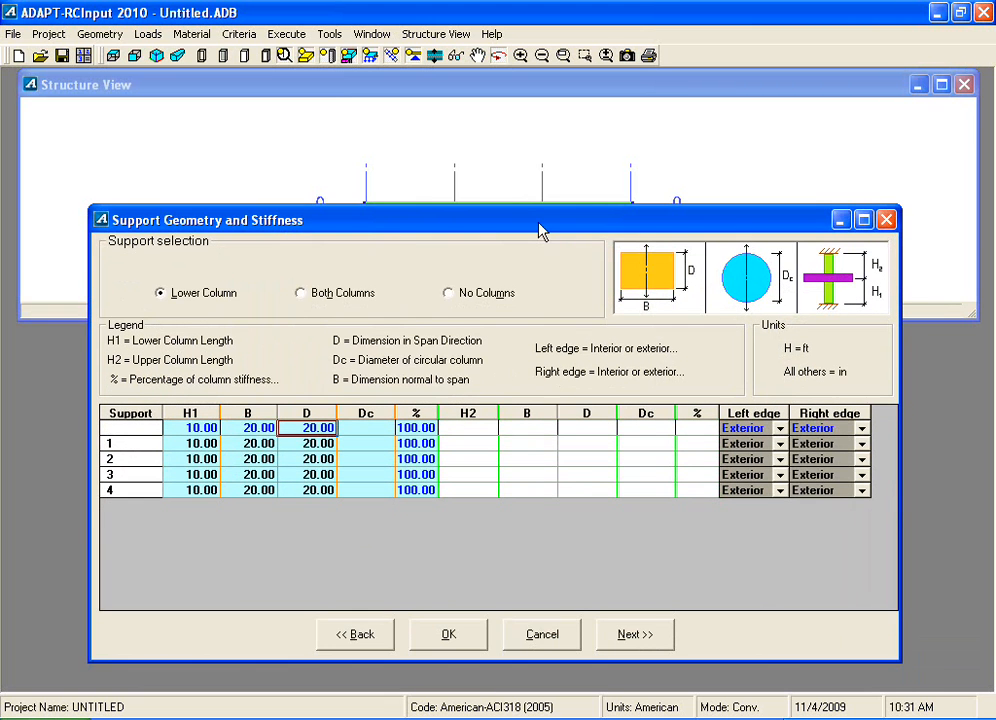
# Step: Accept the column geometry, set SW to the actual width of support, and check the width at each support
pyautogui.click(646, 640)
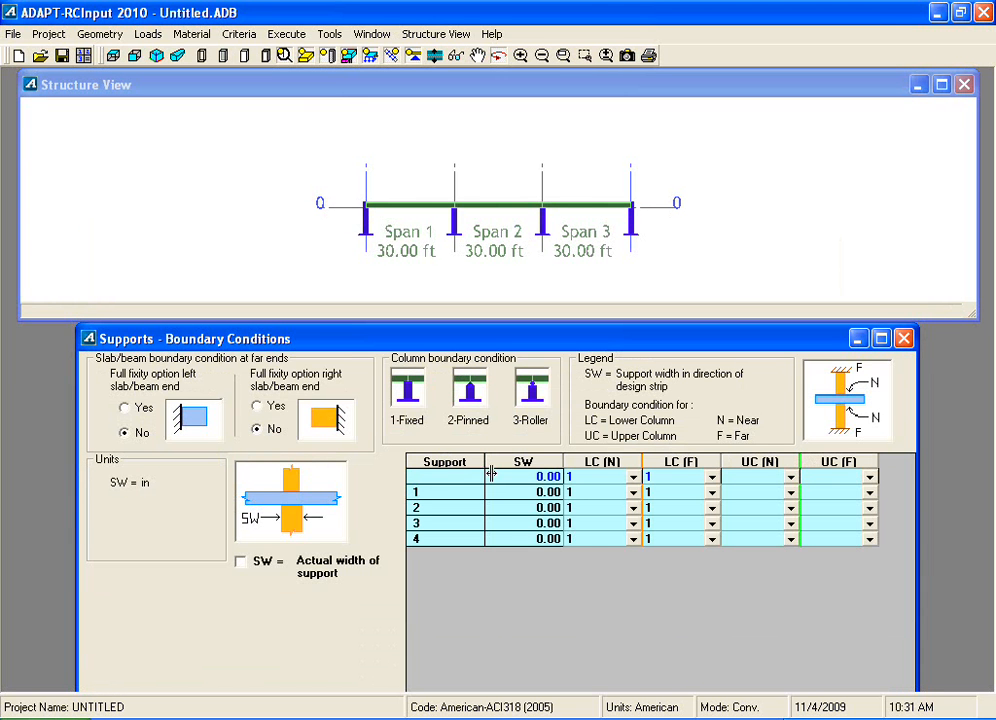
pyautogui.click(243, 562)
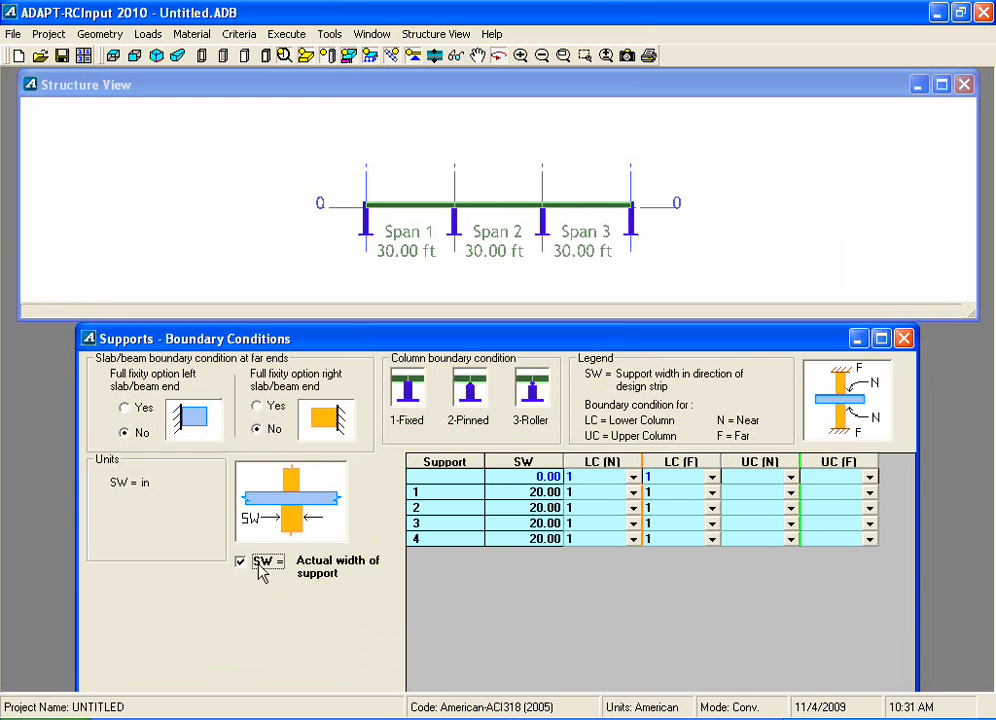
pyautogui.click(512, 540)
pyautogui.click(512, 522)
pyautogui.click(512, 491)
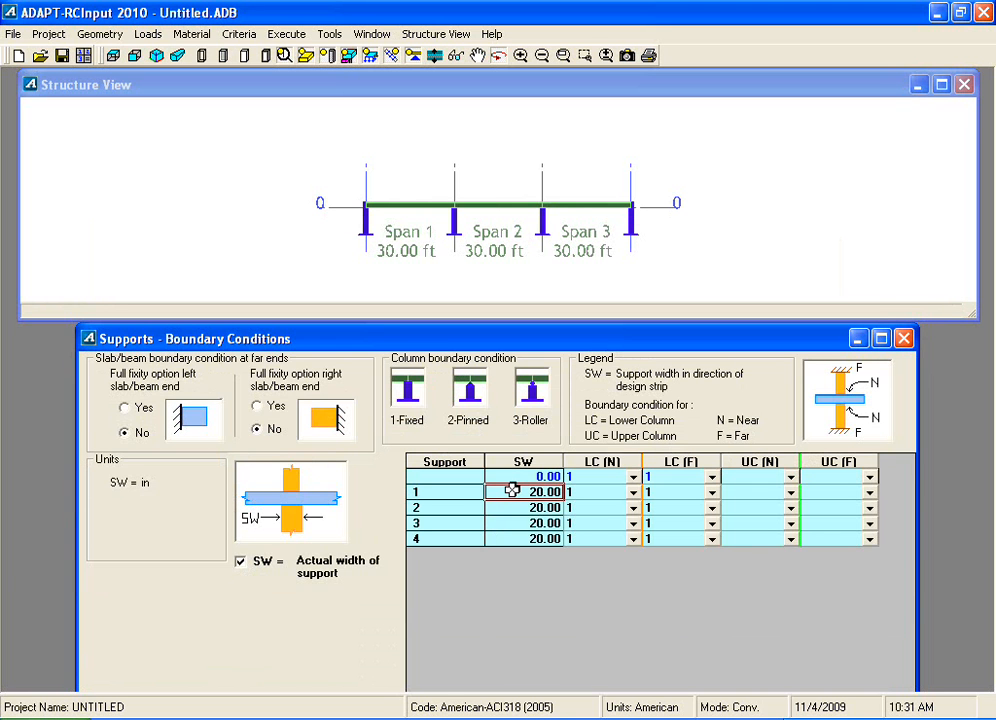
pyautogui.press('Down')
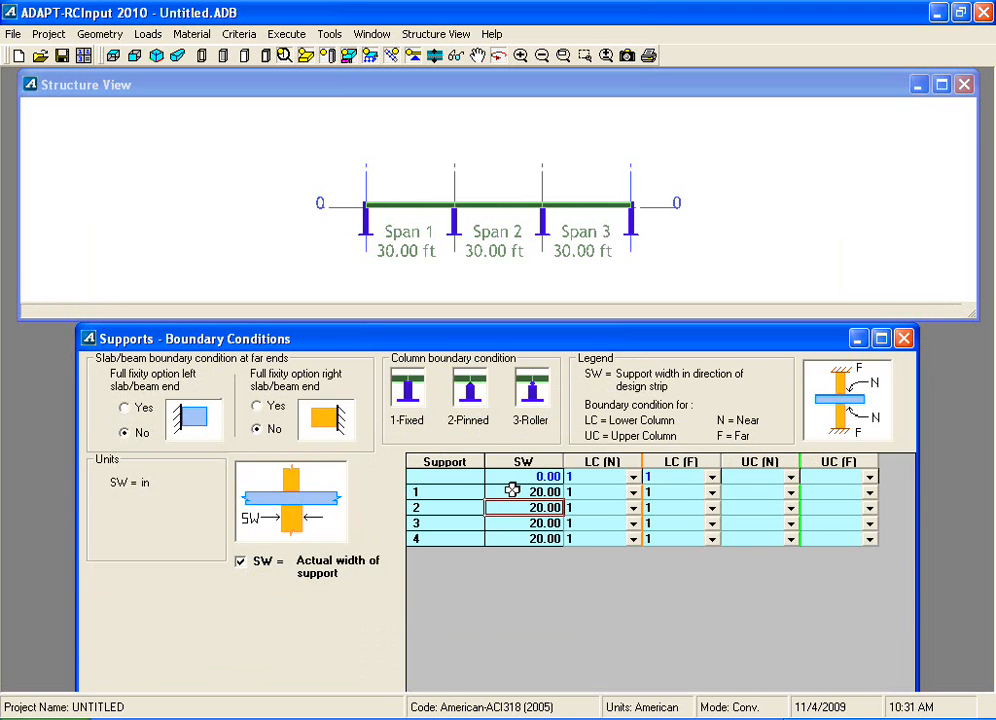
# Step: Turn off the actual support width option, try 10 in at support 1, restore 20 in, and accept the boundary conditions
pyautogui.click(240, 562)
pyautogui.click(545, 491)
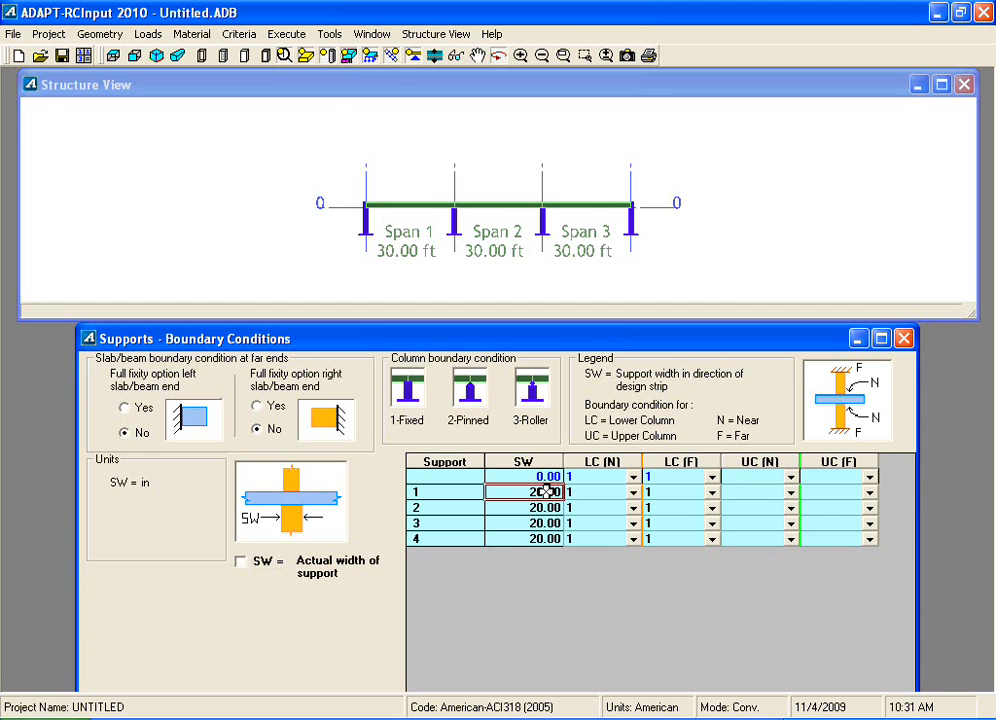
pyautogui.write('10')
pyautogui.press('Return')
pyautogui.click(546, 491)
pyautogui.write('2')
pyautogui.press('Tab')
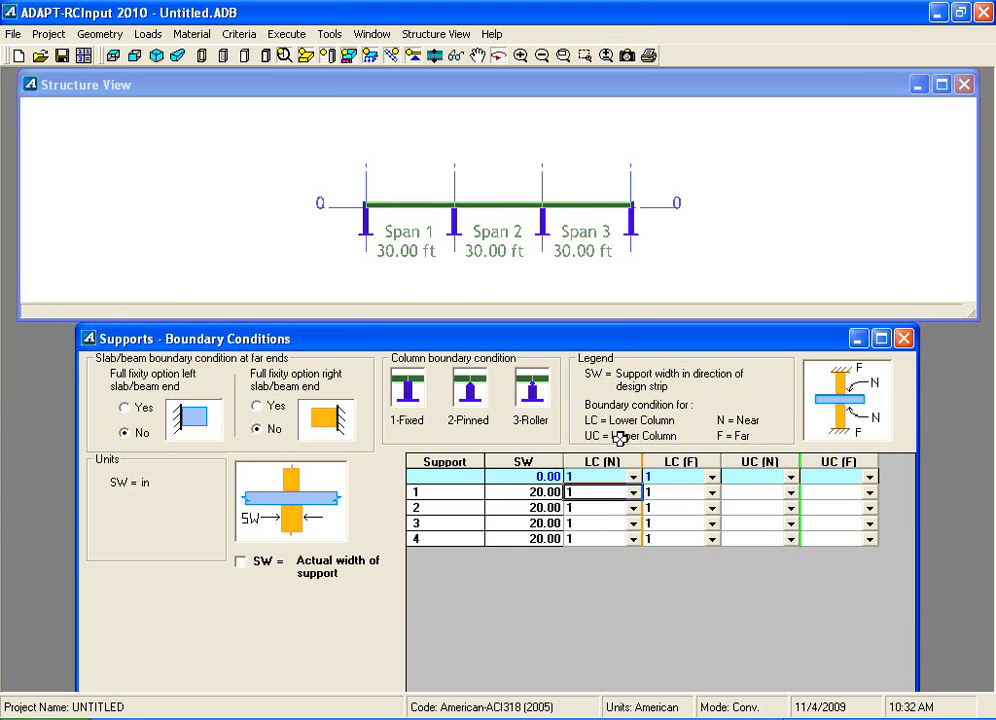
pyautogui.moveTo(640, 330); pyautogui.dragTo(630, 248)
pyautogui.click(637, 660)
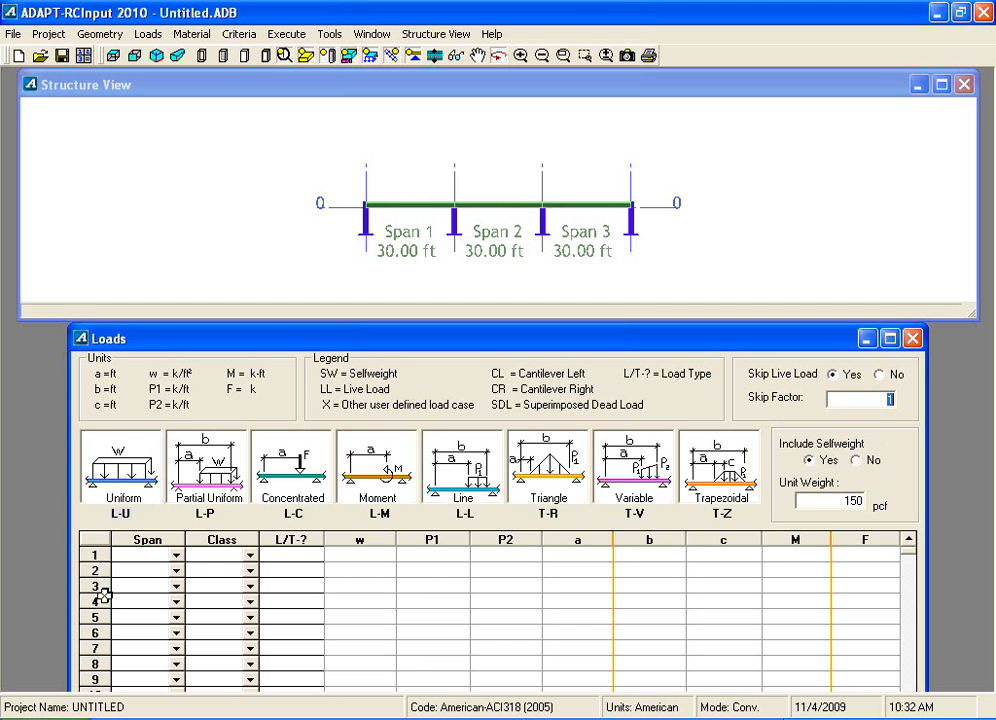
# Step: Add two load entries that each apply to all spans
pyautogui.click(139, 554)
pyautogui.write('all')
pyautogui.press('Return')
pyautogui.press('Right')
pyautogui.press('Left')
pyautogui.press('Down')
pyautogui.write('all')
pyautogui.press('Return')
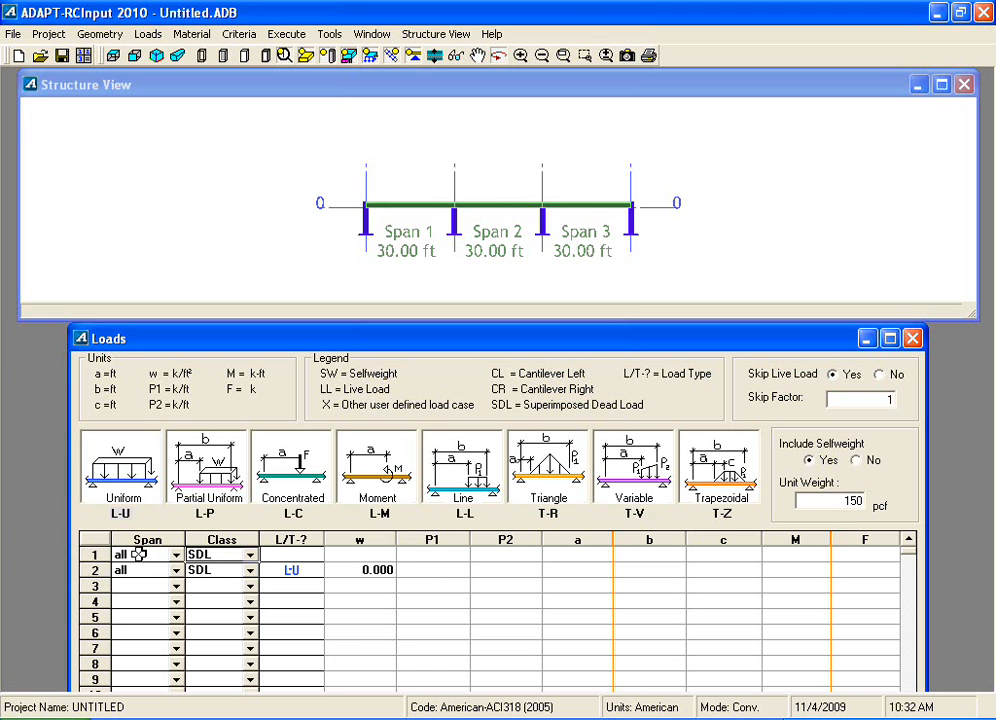
# Step: Make the first load entry a uniform load and change the second entry's class to LL
pyautogui.click(268, 557)
pyautogui.write('u')
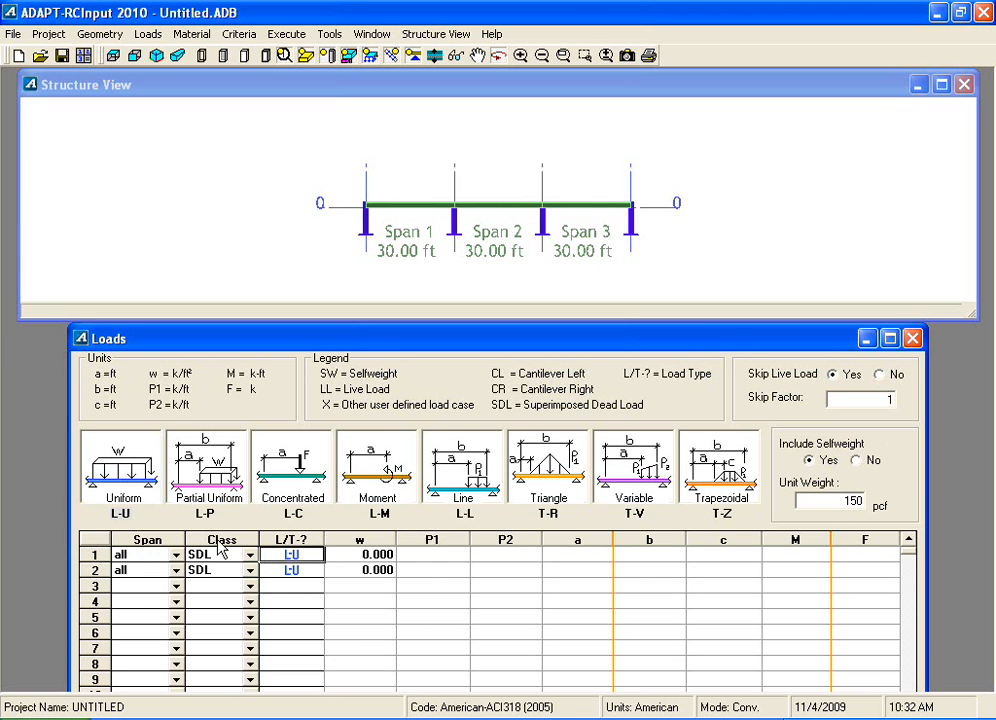
pyautogui.click(304, 570)
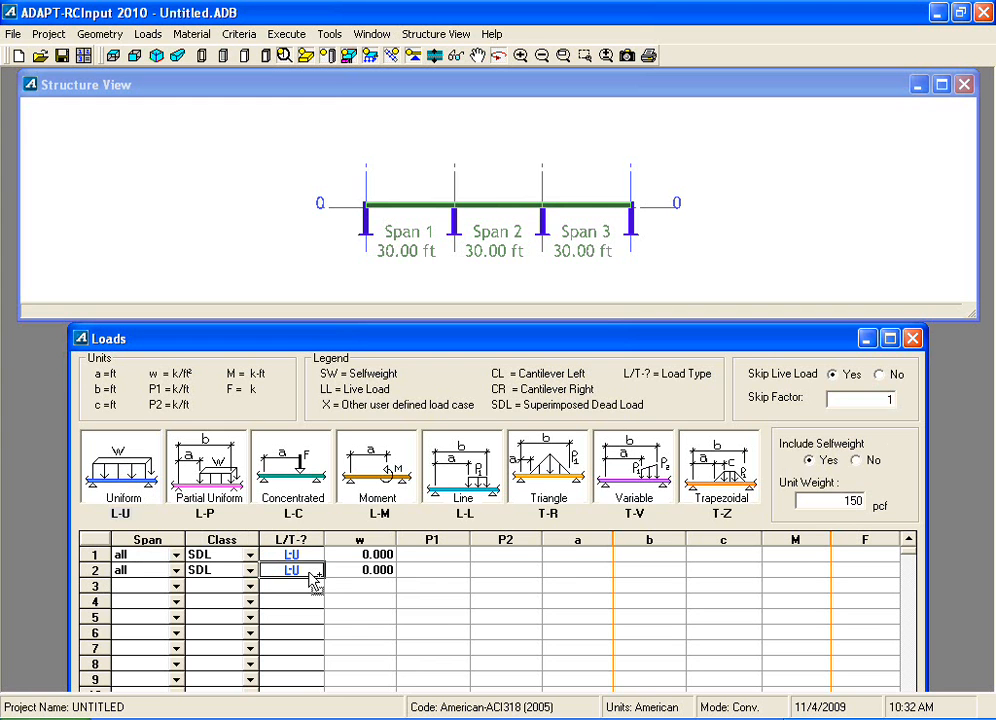
pyautogui.click(230, 570)
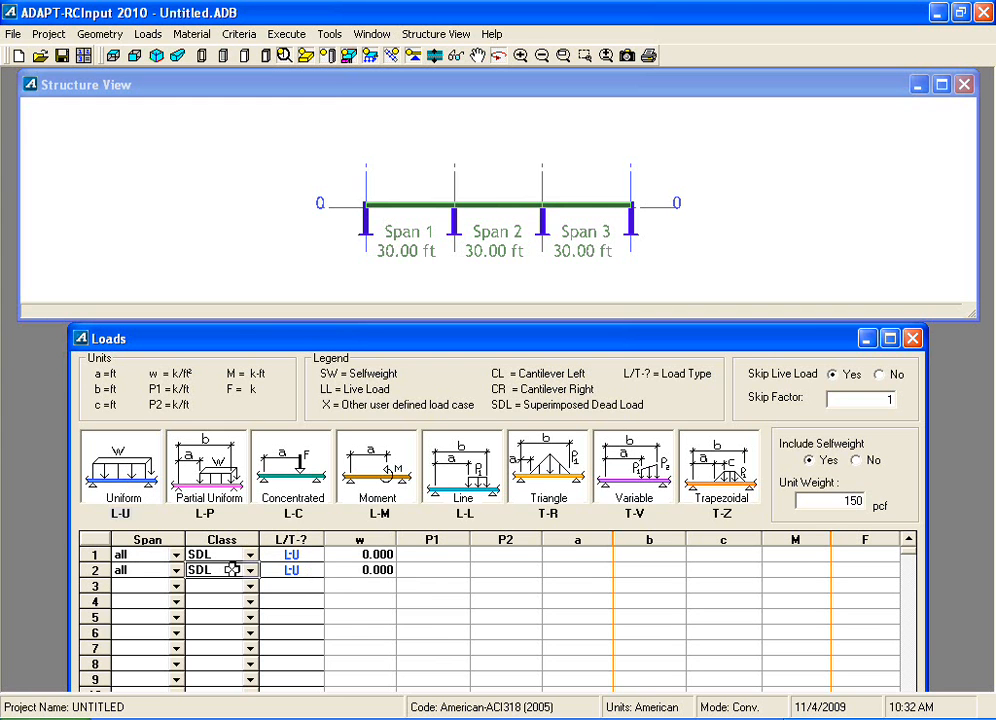
pyautogui.click(249, 570)
pyautogui.click(222, 598)
# Step: Set the uniform load w to 0.020 k/ft² for SDL and 0.100 k/ft² for LL
pyautogui.click(340, 556)
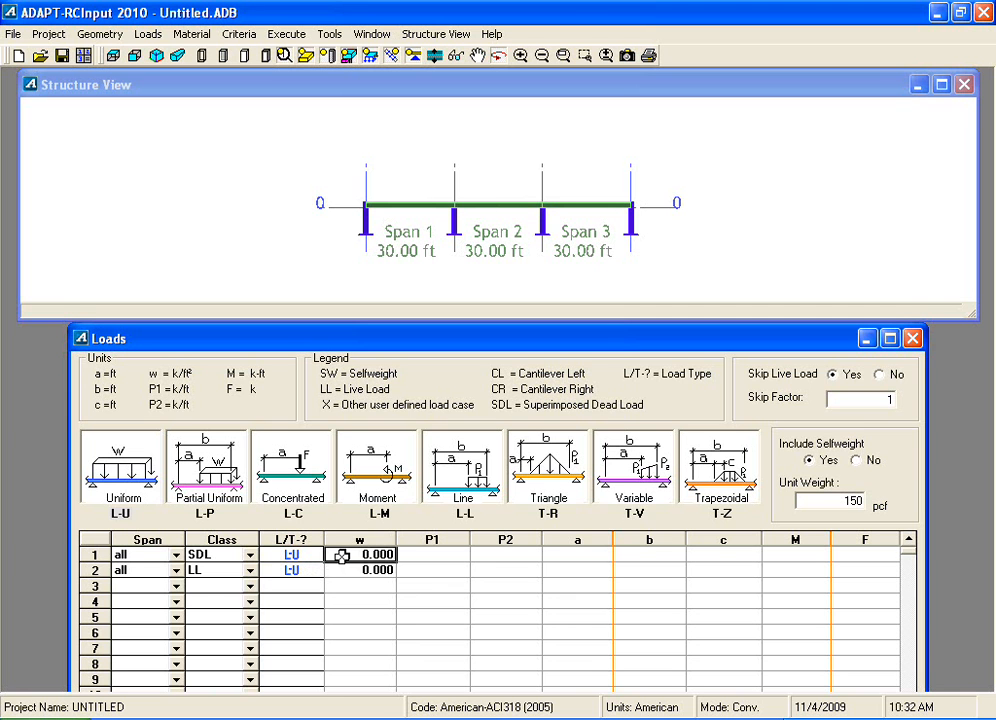
pyautogui.click(341, 556)
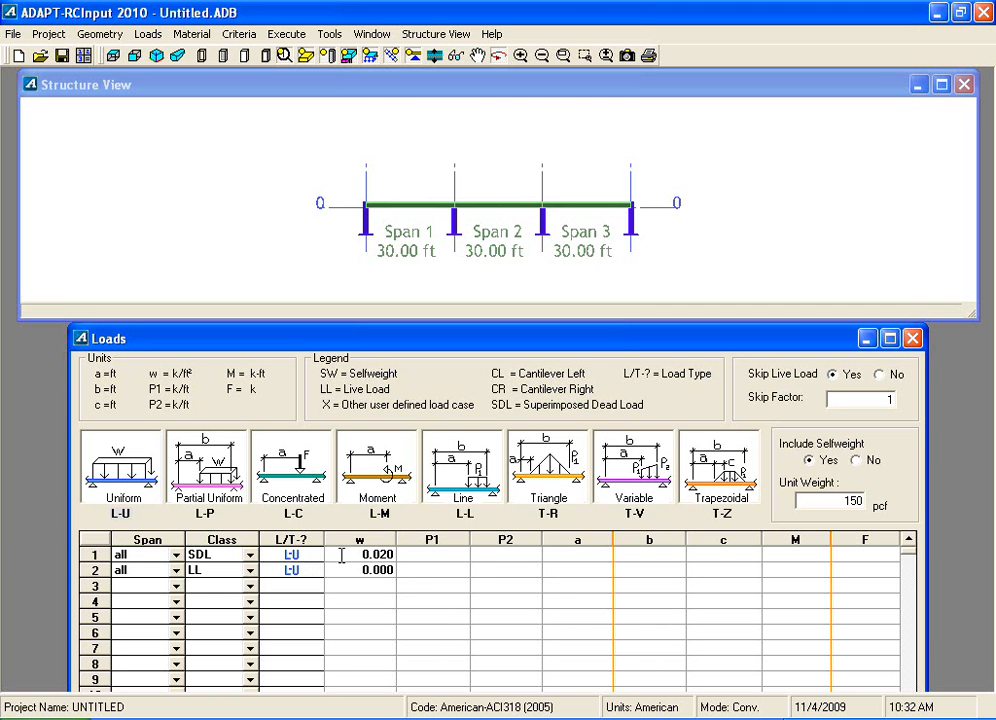
pyautogui.click(444, 630)
pyautogui.click(375, 570)
pyautogui.click(375, 570)
pyautogui.write('0.1')
pyautogui.click(556, 616)
# Step: Add three more load entries, one each for spans 1, 2 and 3
pyautogui.moveTo(545, 344); pyautogui.dragTo(533, 222)
pyautogui.click(139, 465)
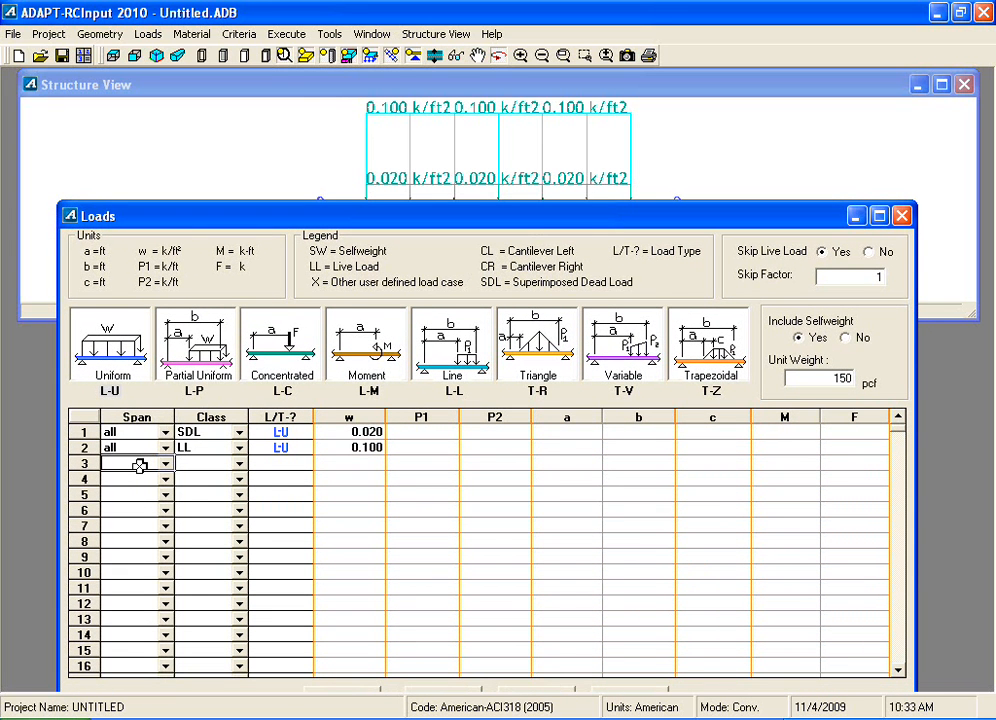
pyautogui.write('1')
pyautogui.press('Return')
pyautogui.write('2')
pyautogui.press('Return')
pyautogui.write('3')
pyautogui.press('Return')
# Step: Set the class of the individual load entries on spans 1, 2 and 3 to LL
pyautogui.press('Up')
pyautogui.press('Up')
pyautogui.press('Up')
pyautogui.press('Right')
pyautogui.press('Down')
pyautogui.press('Up')
pyautogui.write('L')
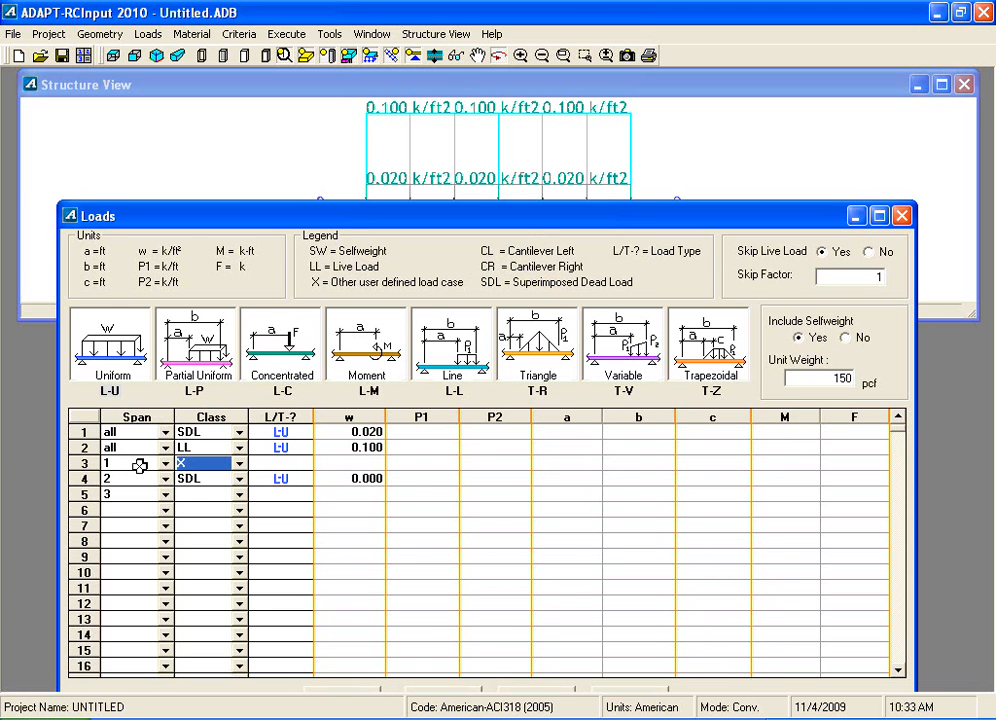
pyautogui.click(195, 481)
pyautogui.write('LL')
pyautogui.click(199, 496)
pyautogui.write('L')
# Step: Make the individual live loads on spans 1, 2 and 3 concentrated loads (L-C)
pyautogui.click(276, 465)
pyautogui.write('C')
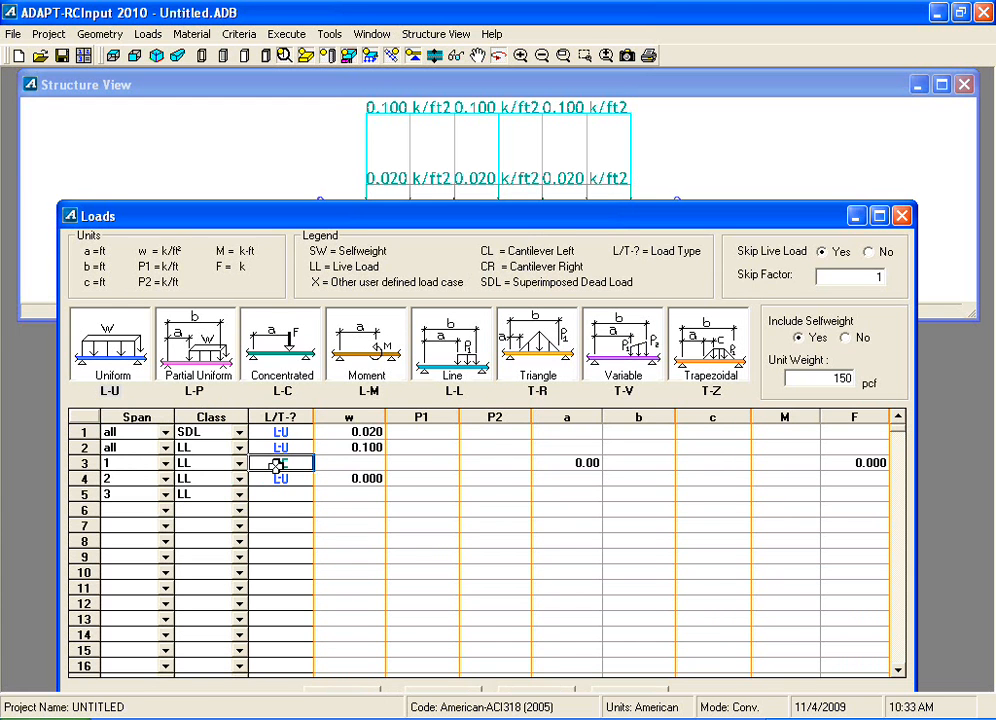
pyautogui.press('Down')
pyautogui.write('C')
pyautogui.press('Down')
pyautogui.write('C')
# Step: Place the concentrated live loads at distance a of 15 ft in each of the three spans
pyautogui.press('Tab')
pyautogui.press('Tab')
pyautogui.press('Up')
pyautogui.press('Up')
pyautogui.write('15')
pyautogui.press('Down')
pyautogui.write('15')
# Step: Set the force F of the three concentrated live loads to 5 k and accept the loads
pyautogui.press('Tab')
pyautogui.press('Tab')
pyautogui.press('Tab')
pyautogui.press('Tab')
pyautogui.press('Up')
pyautogui.press('Up')
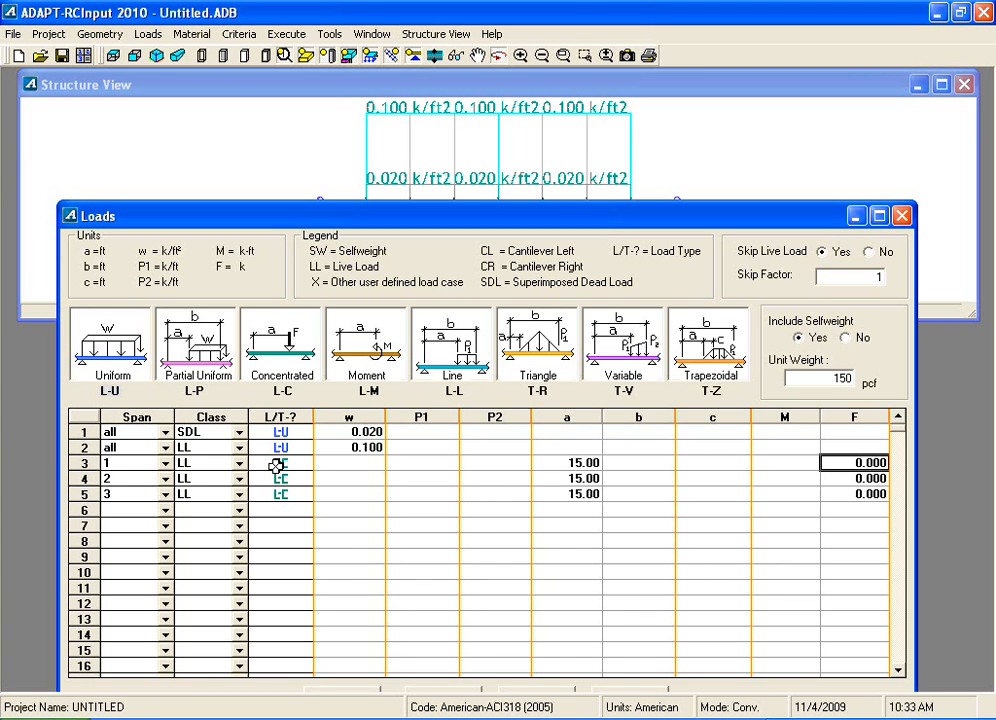
pyautogui.write('5')
pyautogui.press('Down')
pyautogui.write('5')
pyautogui.press('Down')
pyautogui.write('5')
pyautogui.press('Down')
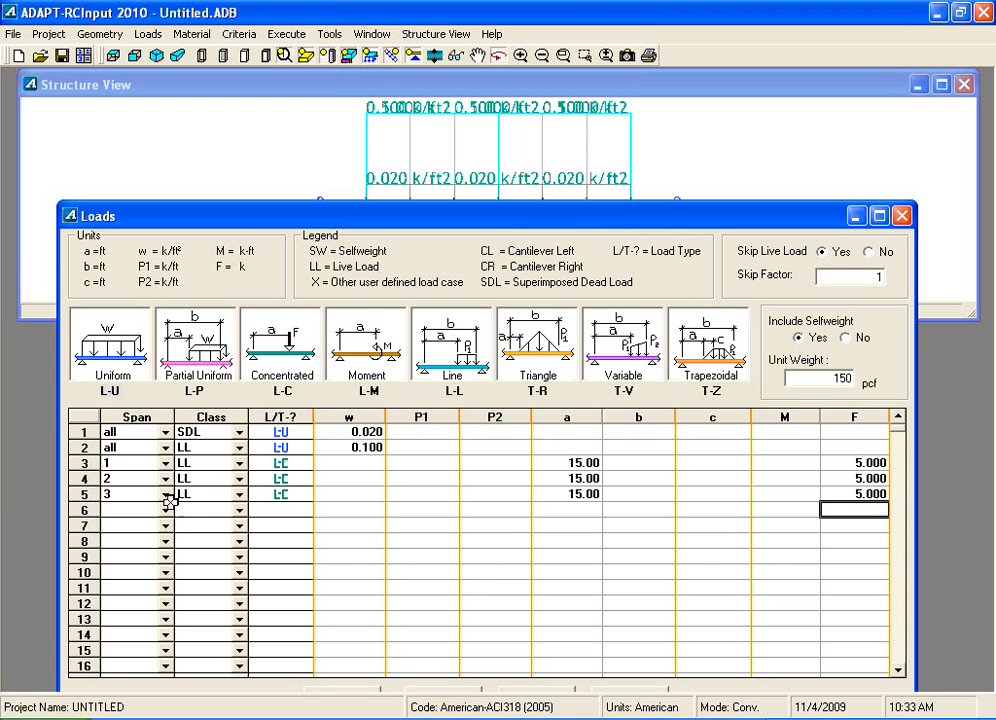
pyautogui.moveTo(508, 213); pyautogui.dragTo(493, 140)
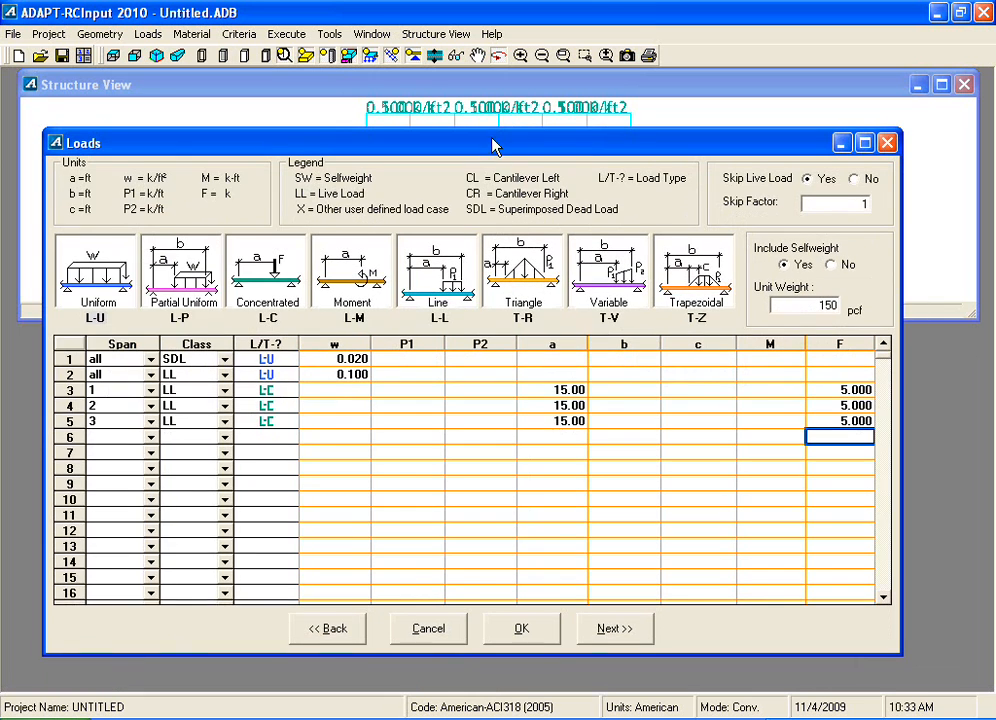
pyautogui.click(607, 630)
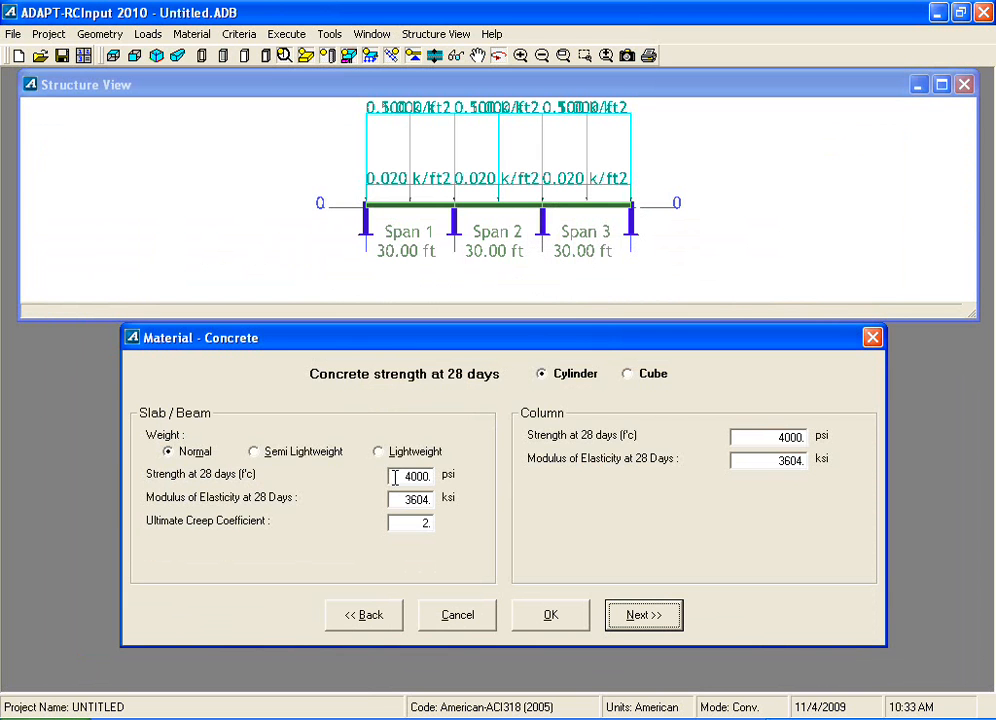
# Step: Accept the default concrete properties and set the preferred bar size to 6 for both top and bottom bars
pyautogui.click(655, 616)
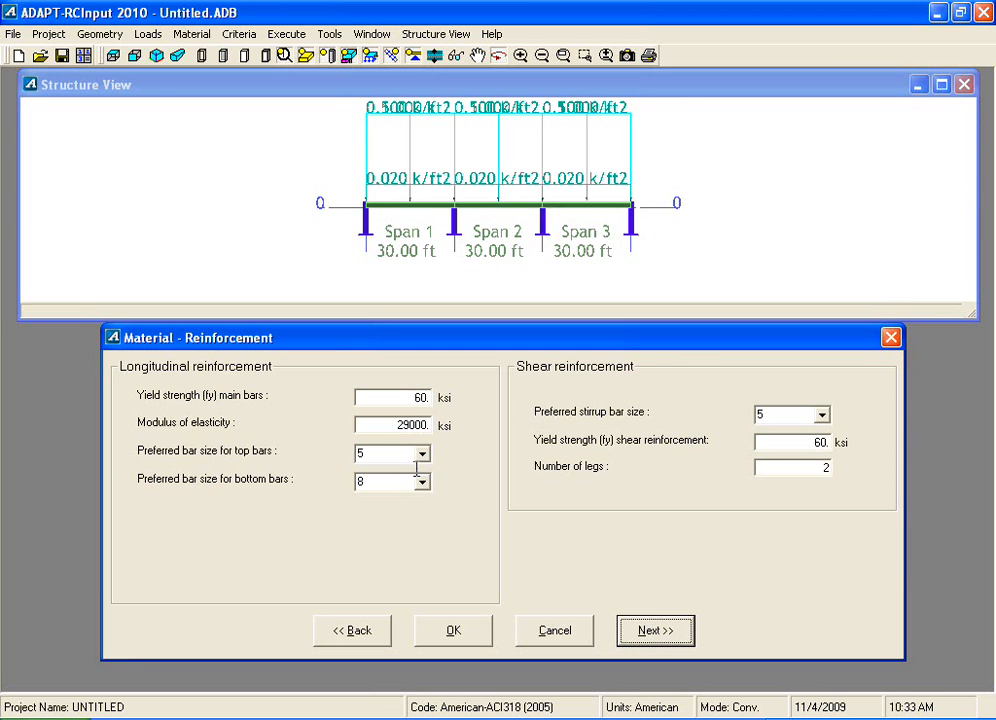
pyautogui.click(428, 456)
pyautogui.click(392, 482)
pyautogui.click(421, 484)
pyautogui.click(390, 500)
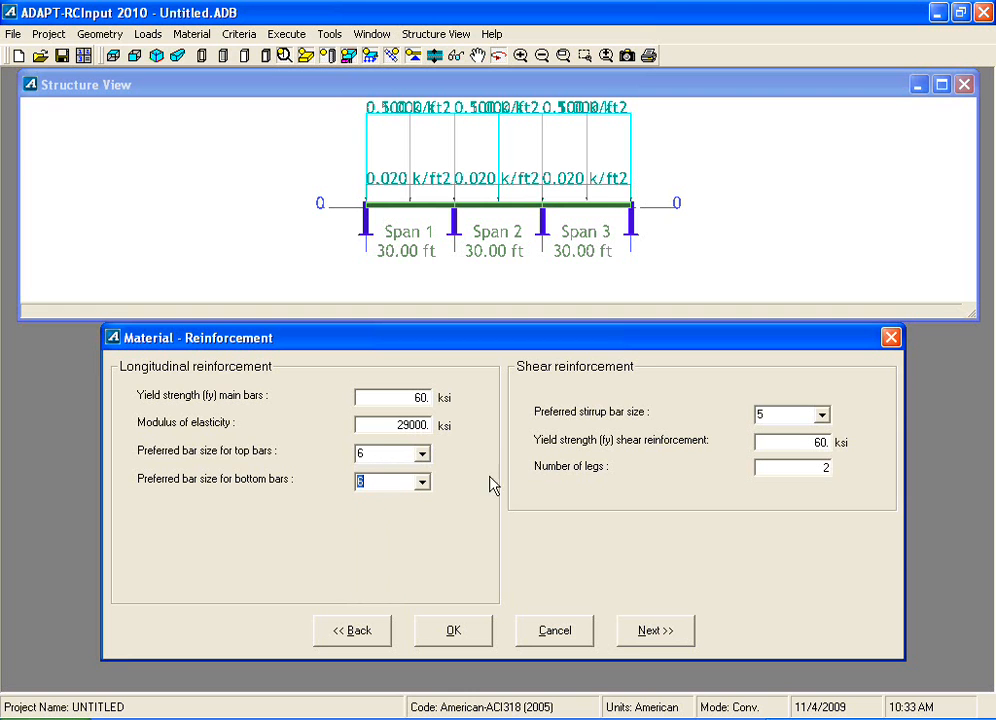
# Step: Set the preferred stirrup bar size to 4 and accept the reinforcement material settings
pyautogui.click(822, 416)
pyautogui.click(823, 418)
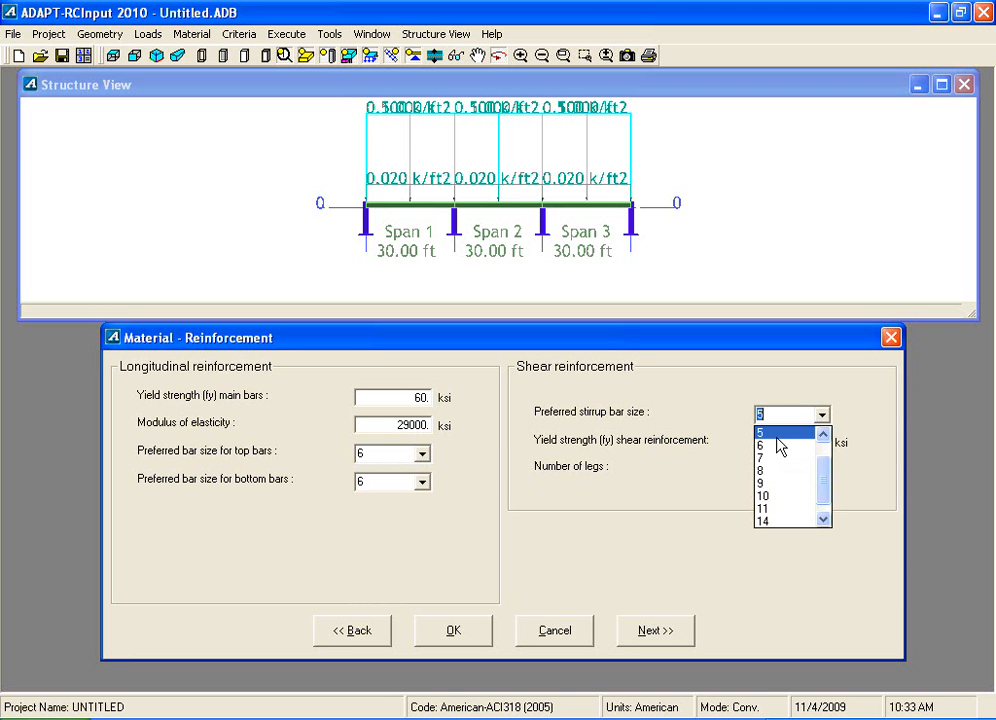
pyautogui.click(808, 434)
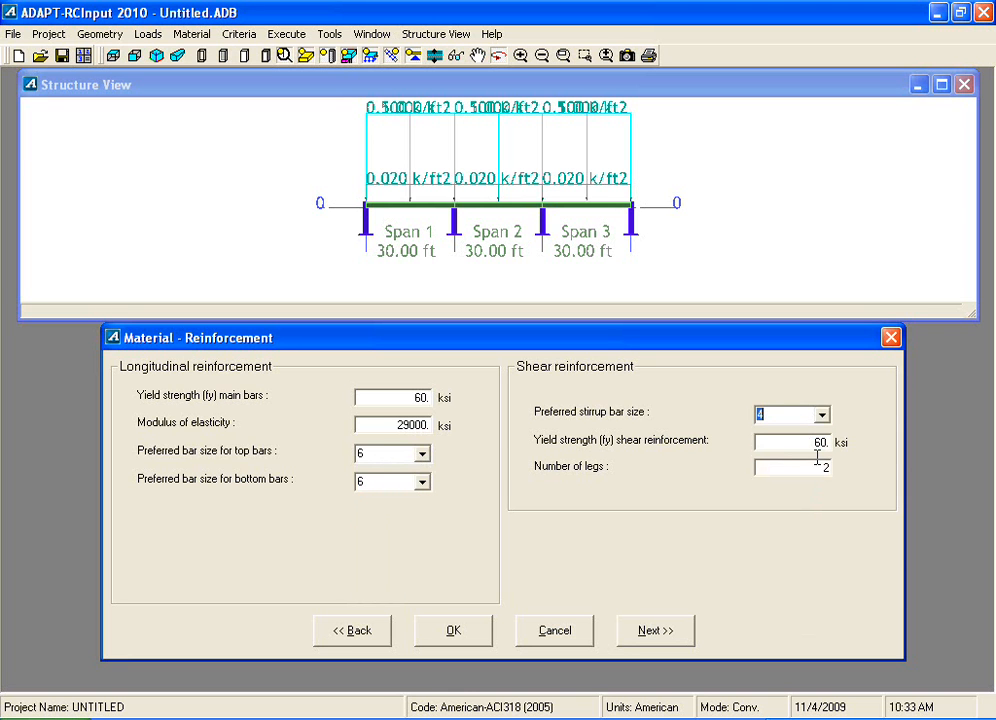
pyautogui.click(645, 633)
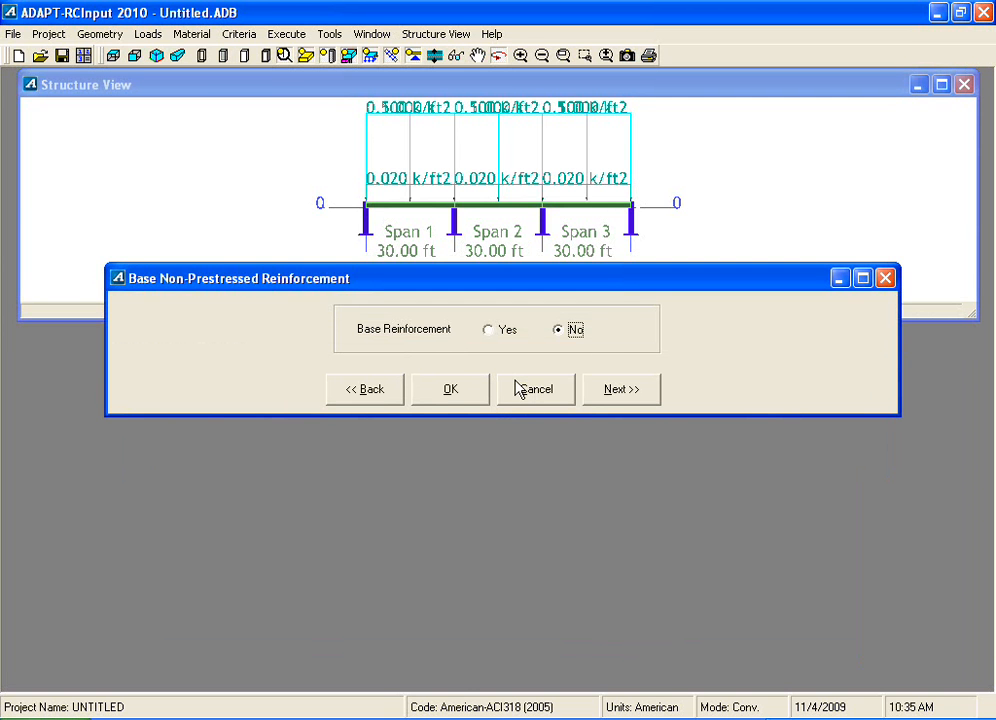
# Step: Enable base reinforcement and set the first entry's type to Isolated, keeping its extent over span 1
pyautogui.click(488, 333)
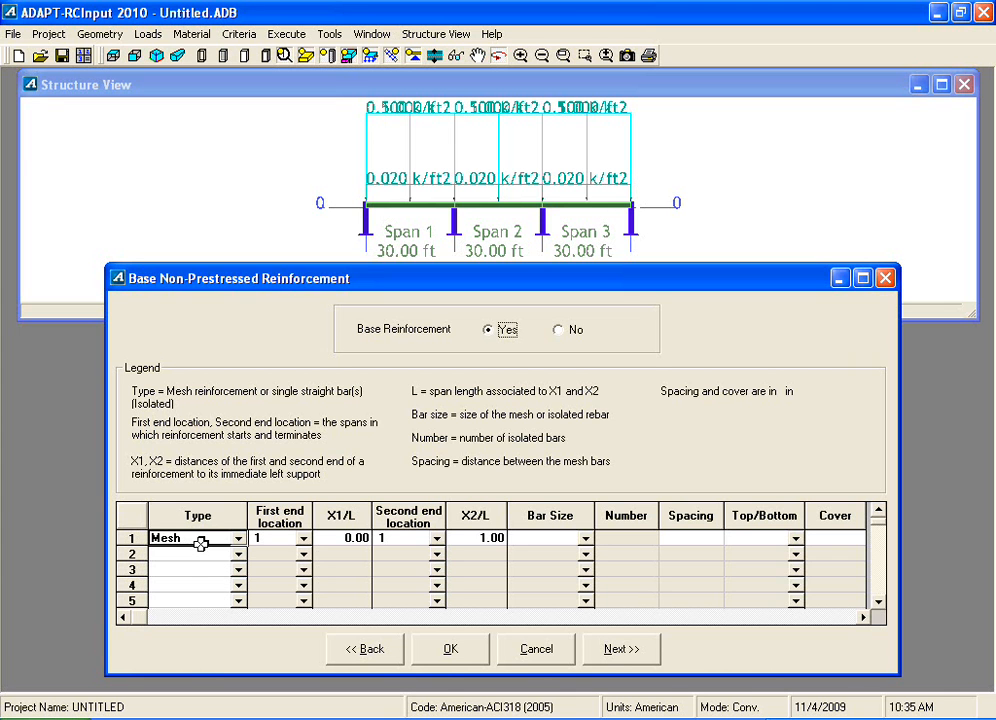
pyautogui.click(238, 539)
pyautogui.click(186, 567)
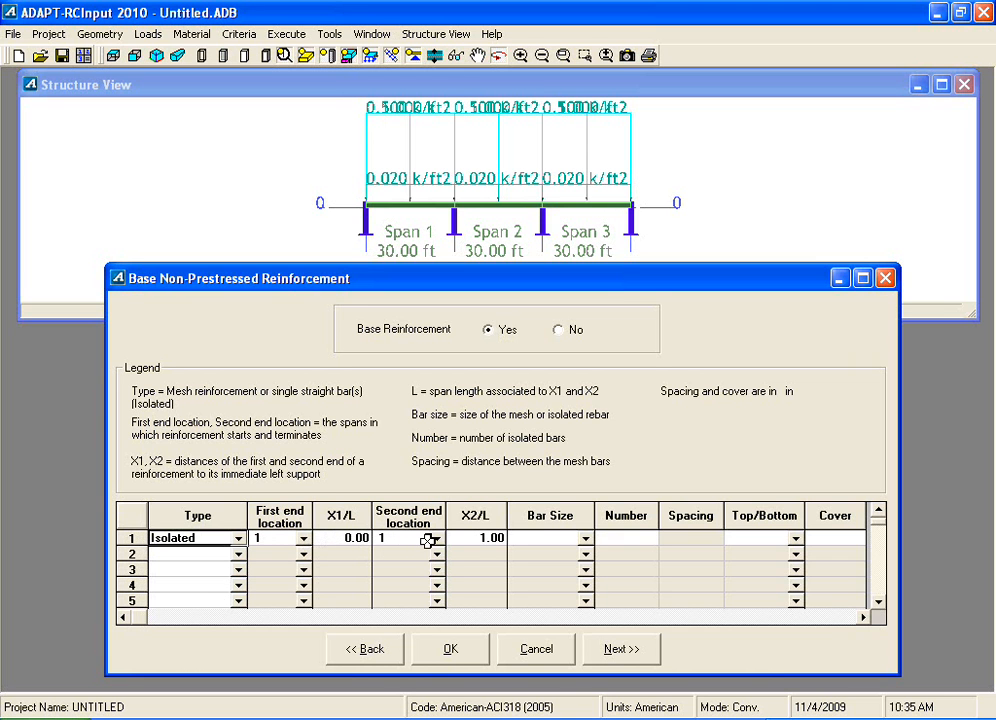
pyautogui.click(475, 539)
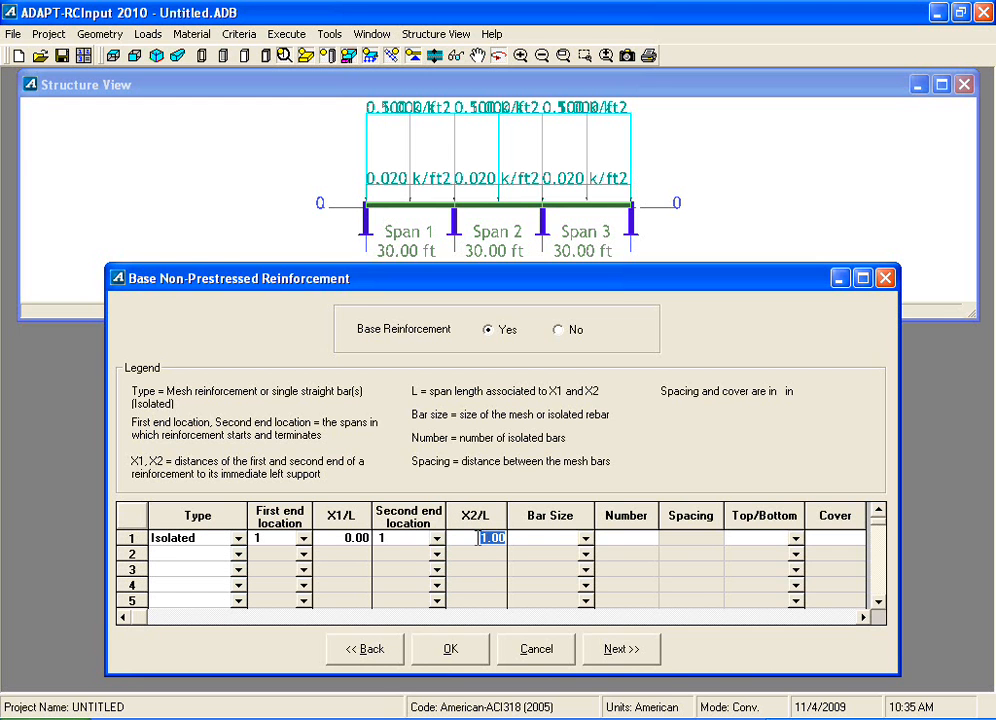
# Step: Define the isolated base reinforcement as two size 6 bottom bars with a cover of 2 in
pyautogui.click(585, 538)
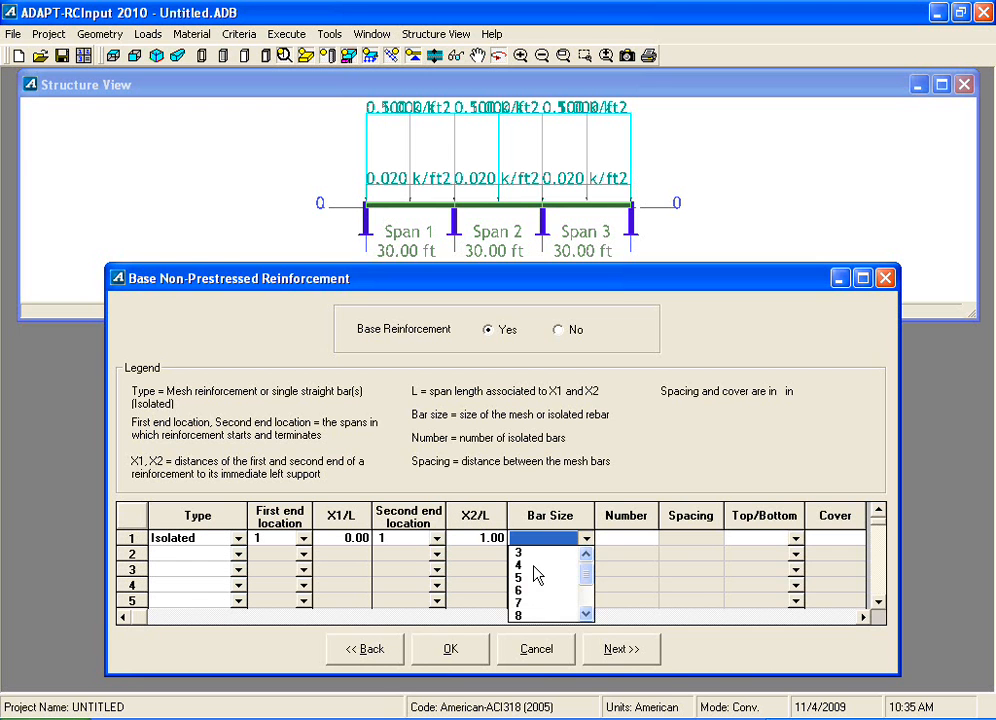
pyautogui.click(530, 590)
pyautogui.click(628, 540)
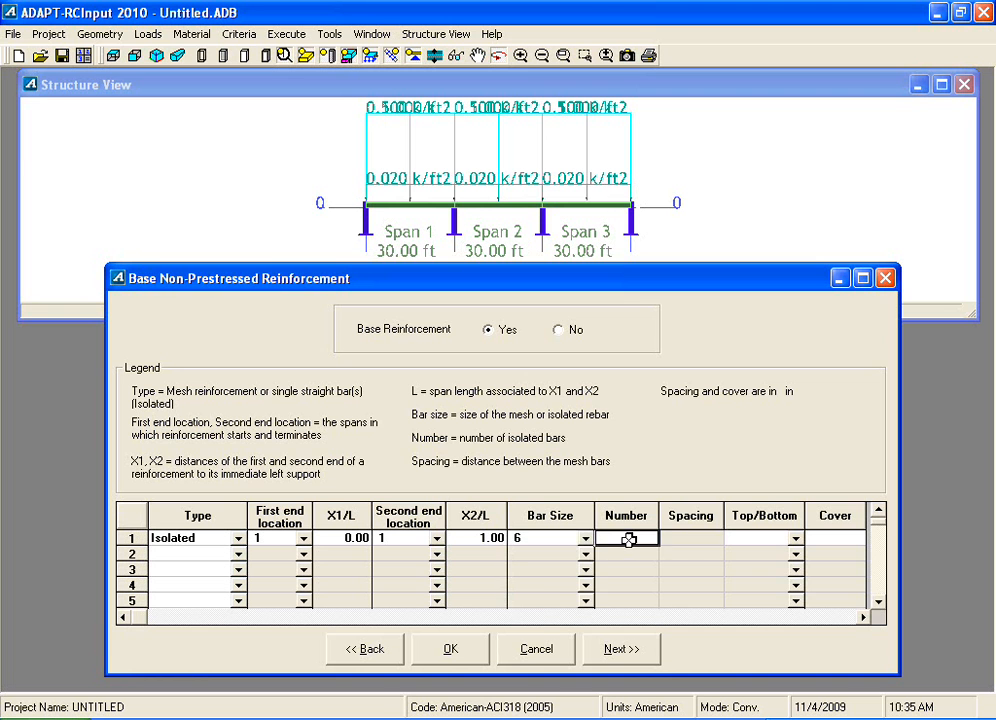
pyautogui.write('2')
pyautogui.click(795, 539)
pyautogui.click(748, 565)
pyautogui.click(840, 540)
pyautogui.write('2')
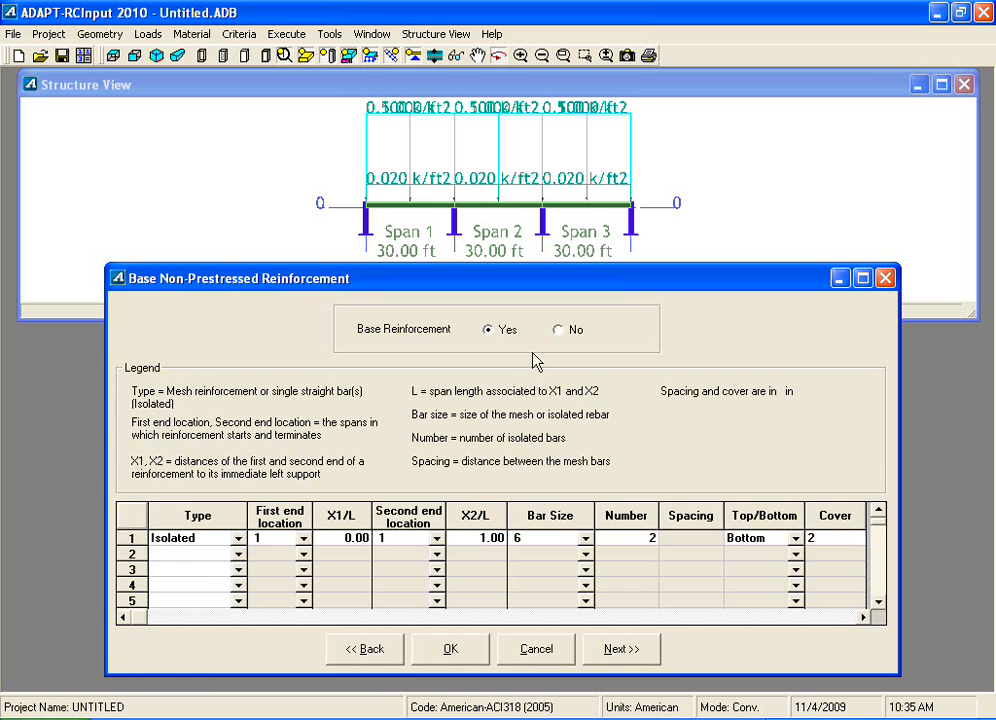
# Step: Choose no base reinforcement and set the clear bar cover to 2.5 in for both top and bottom
pyautogui.click(558, 330)
pyautogui.click(622, 392)
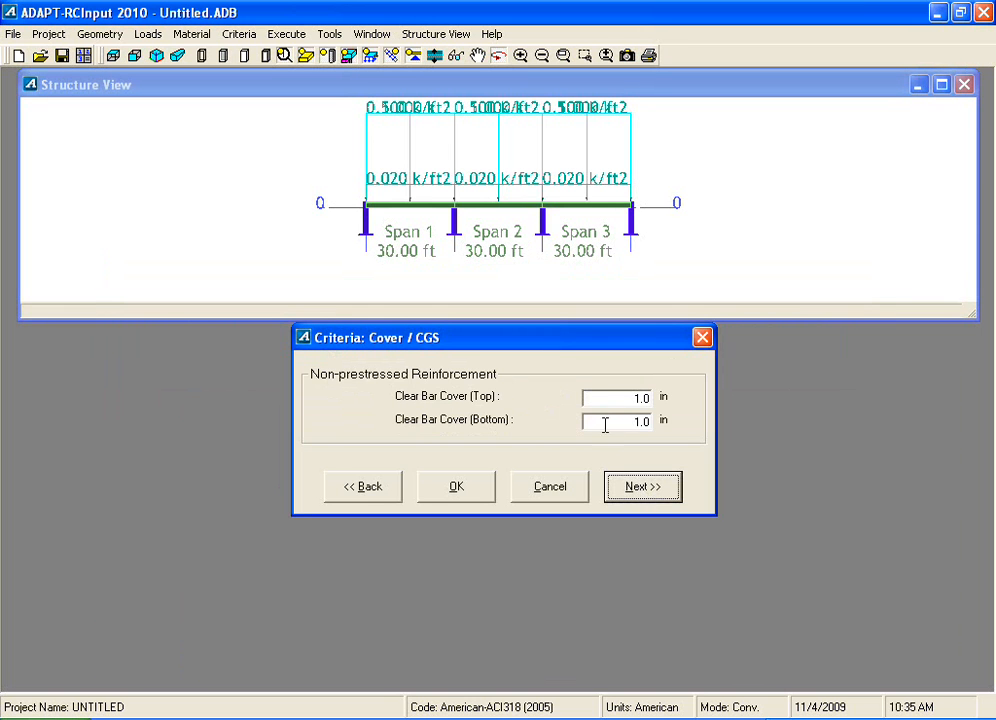
pyautogui.doubleClick(629, 402)
pyautogui.write('2.5')
pyautogui.press('Tab')
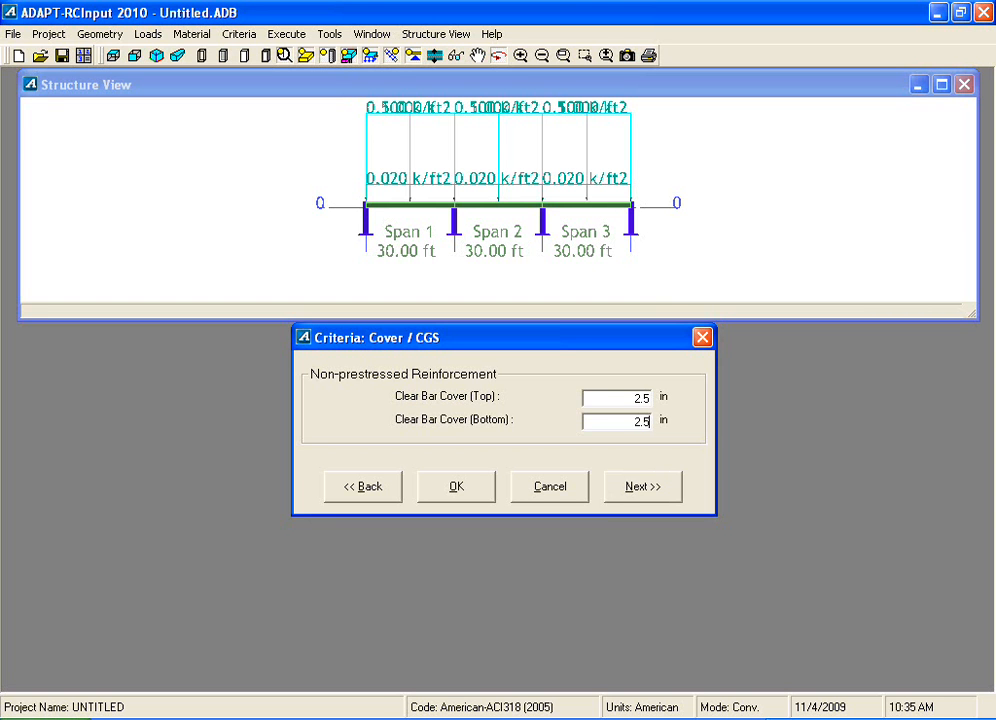
pyautogui.write('2.5')
pyautogui.click(638, 488)
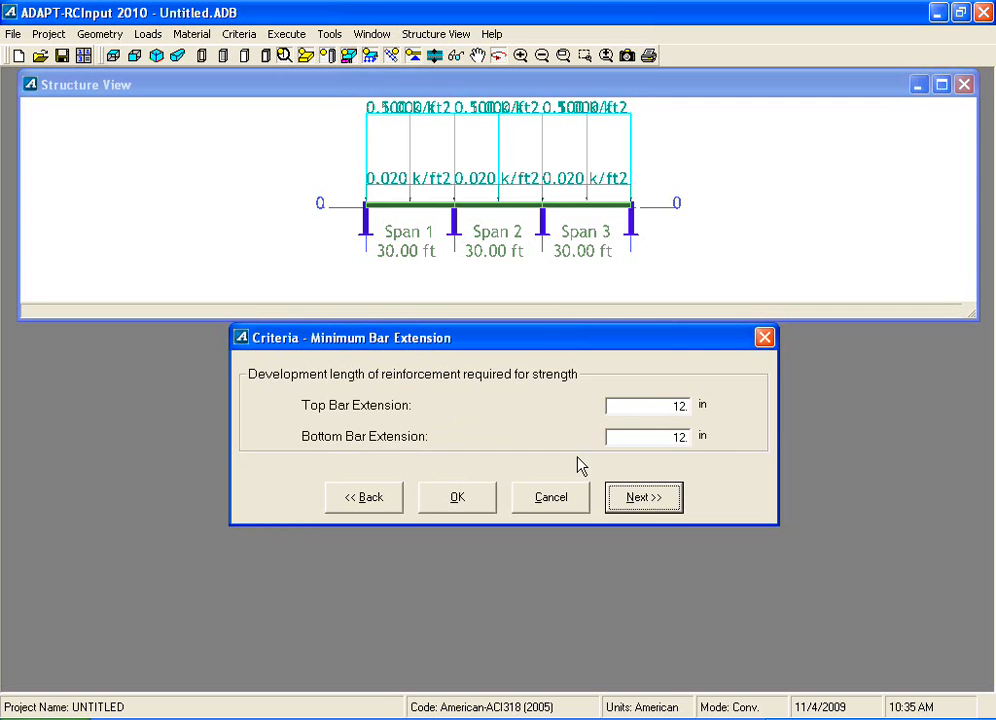
# Step: Set the minimum bar extension to 24 in for both top and bottom bars and continue to the load combinations
pyautogui.doubleClick(661, 408)
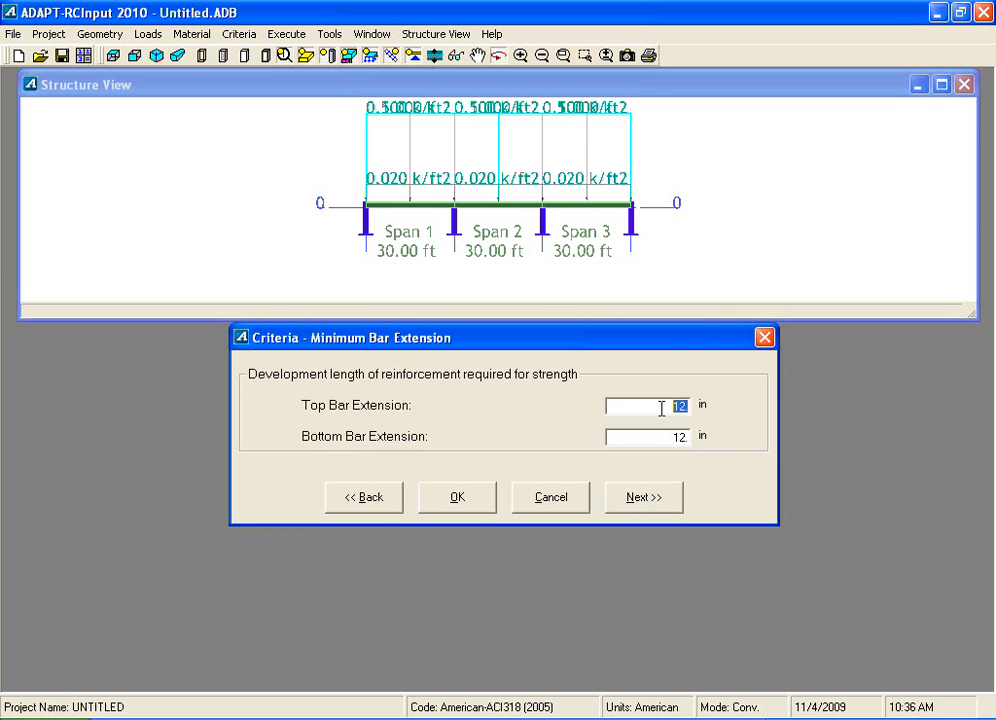
pyautogui.write('24')
pyautogui.doubleClick(669, 437)
pyautogui.write('24')
pyautogui.click(632, 499)
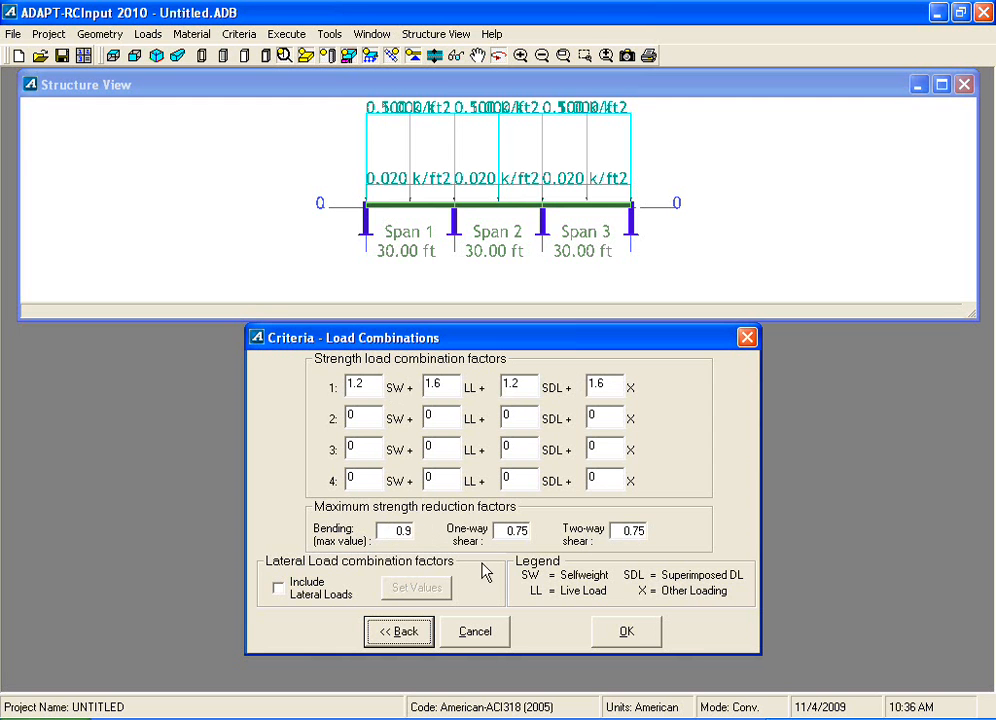
# Step: Include lateral loads and enter lateral moments of -10 k-ft at the left of spans 1, 2 and 3
pyautogui.click(280, 591)
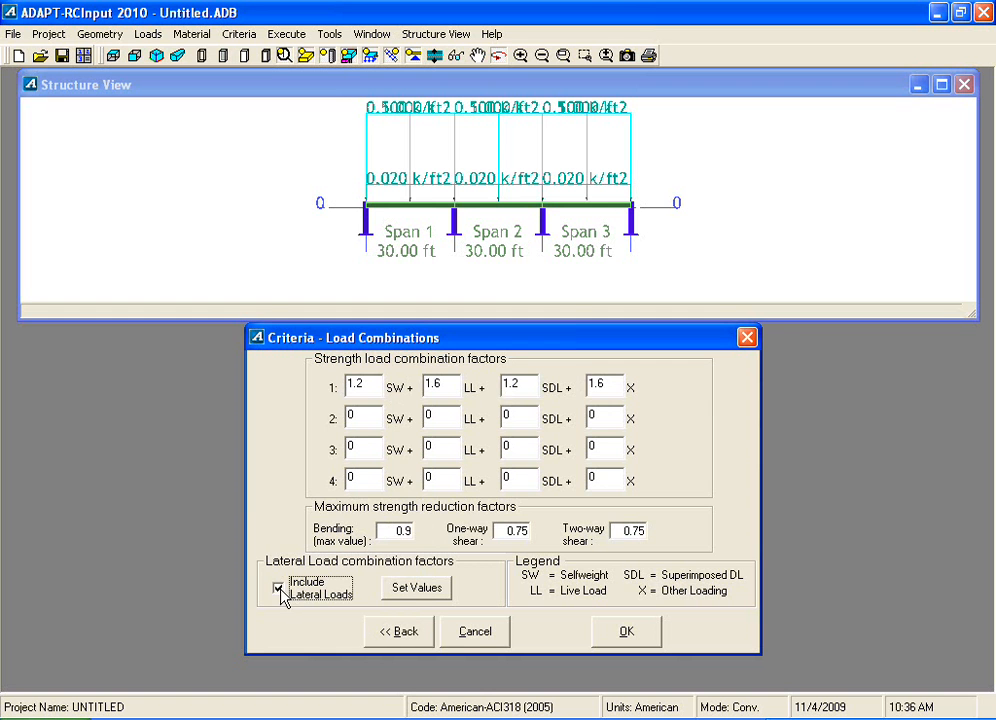
pyautogui.click(416, 588)
pyautogui.click(418, 475)
pyautogui.write('-10')
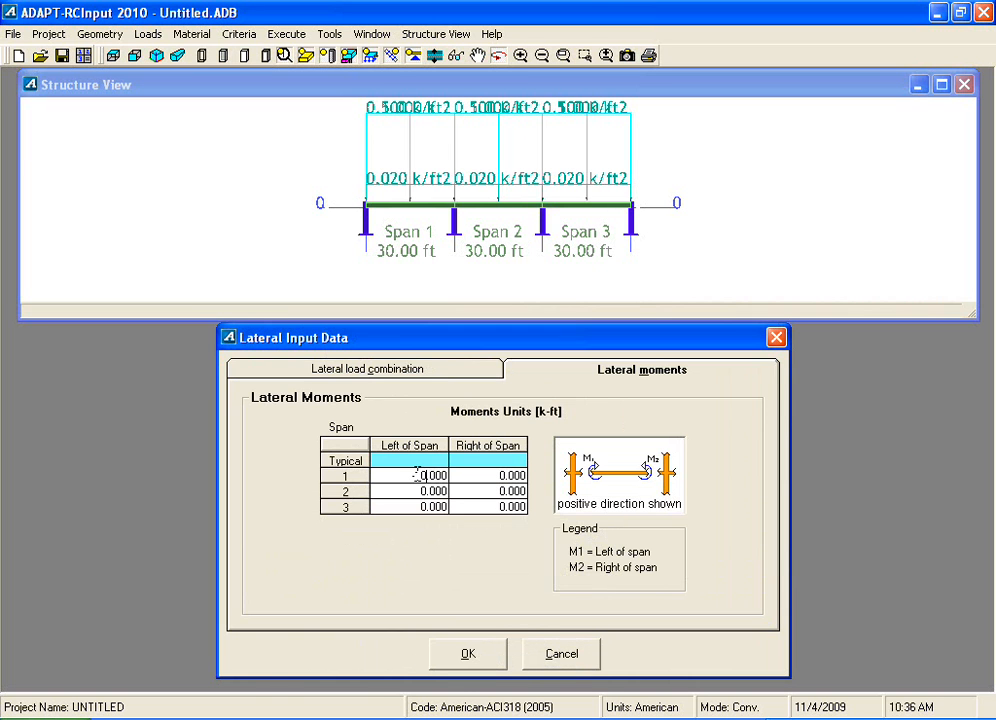
pyautogui.press('Return')
pyautogui.click(418, 475)
pyautogui.press('Down')
pyautogui.write('-10.000')
pyautogui.press('Down')
pyautogui.write('-10.000')
# Step: Enter lateral moments of 10 k-ft at the right end of spans 1, 2 and 3
pyautogui.press('Right')
pyautogui.press('Up')
pyautogui.press('Up')
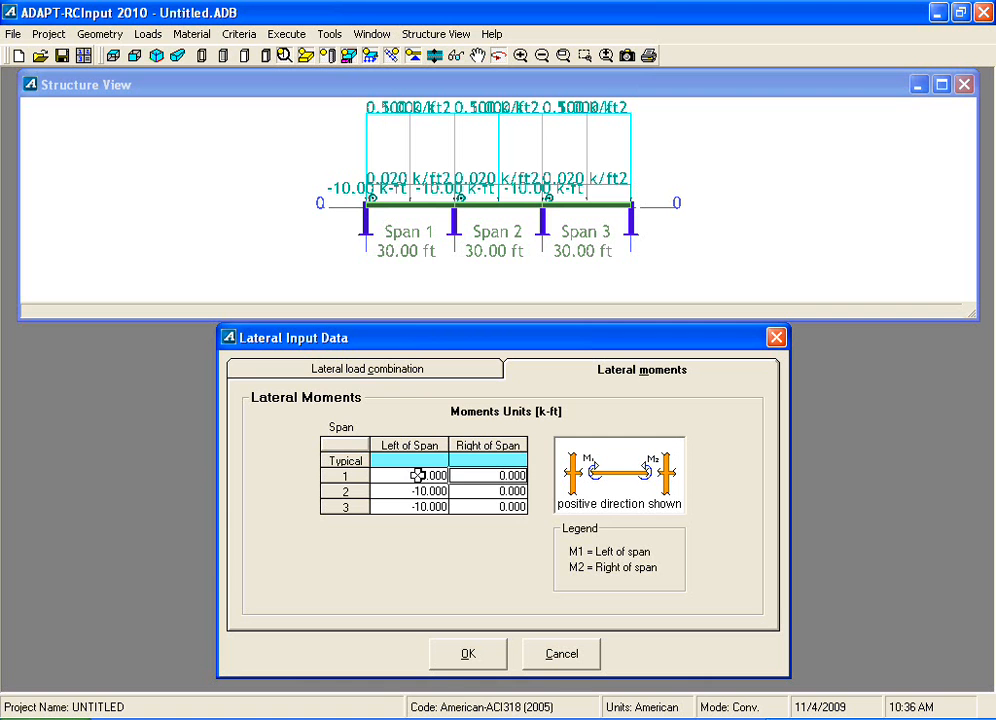
pyautogui.write('10')
pyautogui.press('Down')
pyautogui.write('10')
pyautogui.press('Down')
pyautogui.write('10')
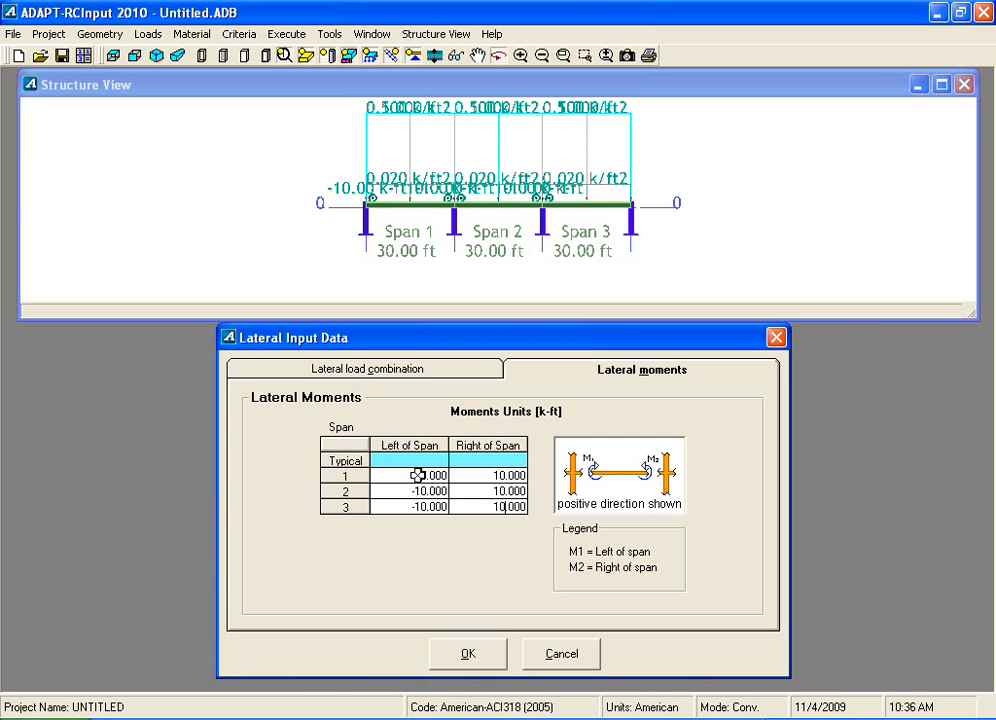
pyautogui.press('Up')
pyautogui.press('Up')
pyautogui.press('Left')
pyautogui.press('Down')
pyautogui.press('Down')
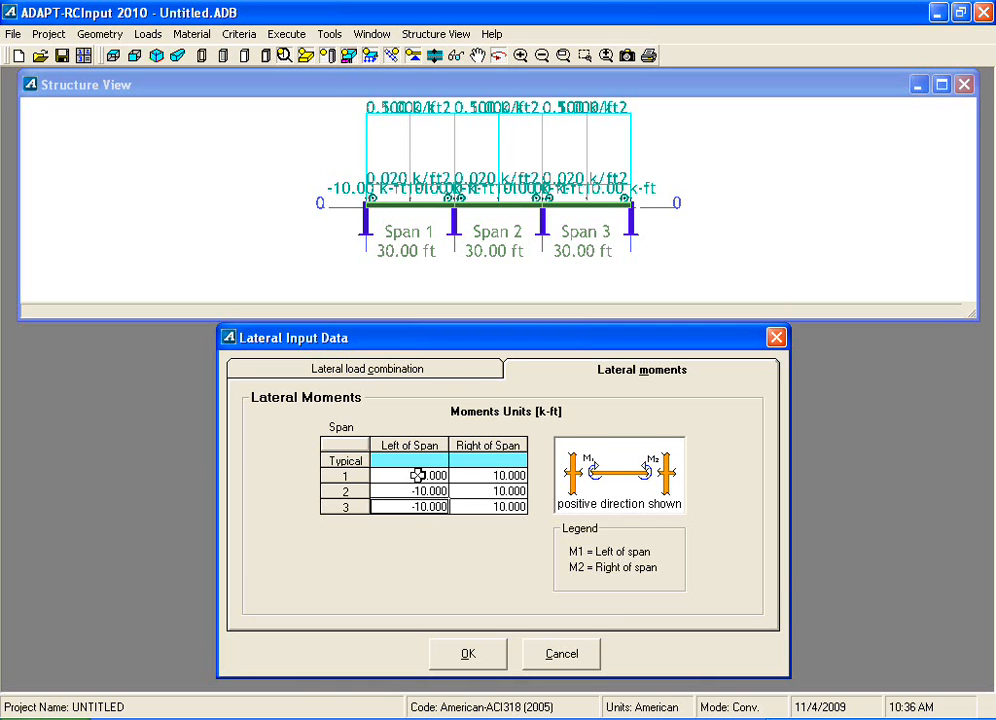
# Step: In the lateral load combination options, allow the lateral moments to change sign and accept the lateral input data
pyautogui.click(428, 383)
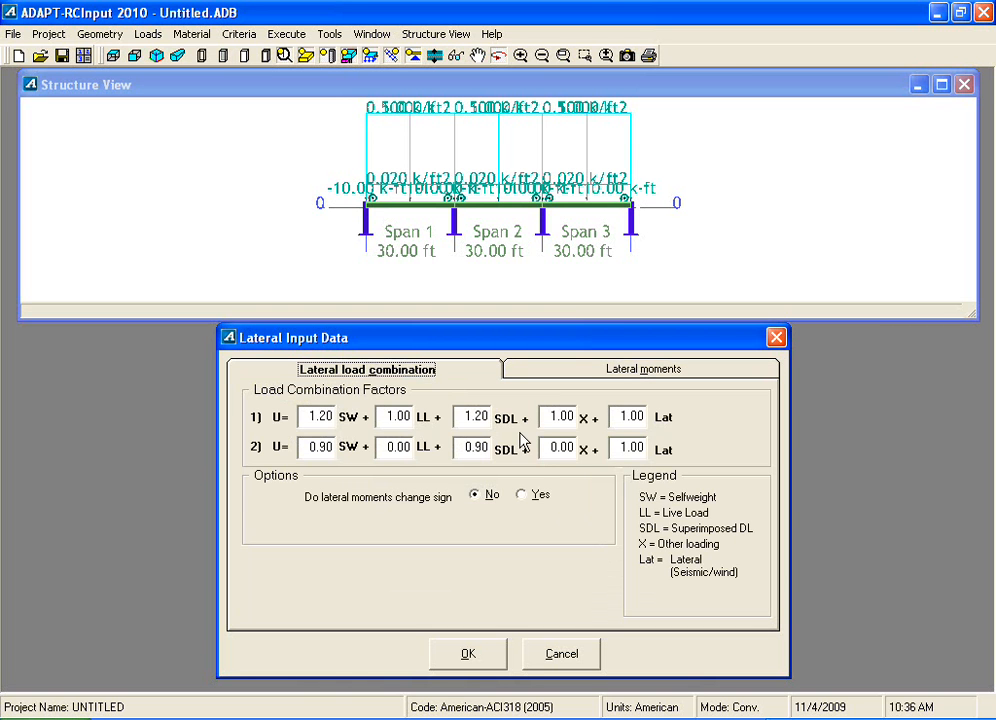
pyautogui.click(524, 497)
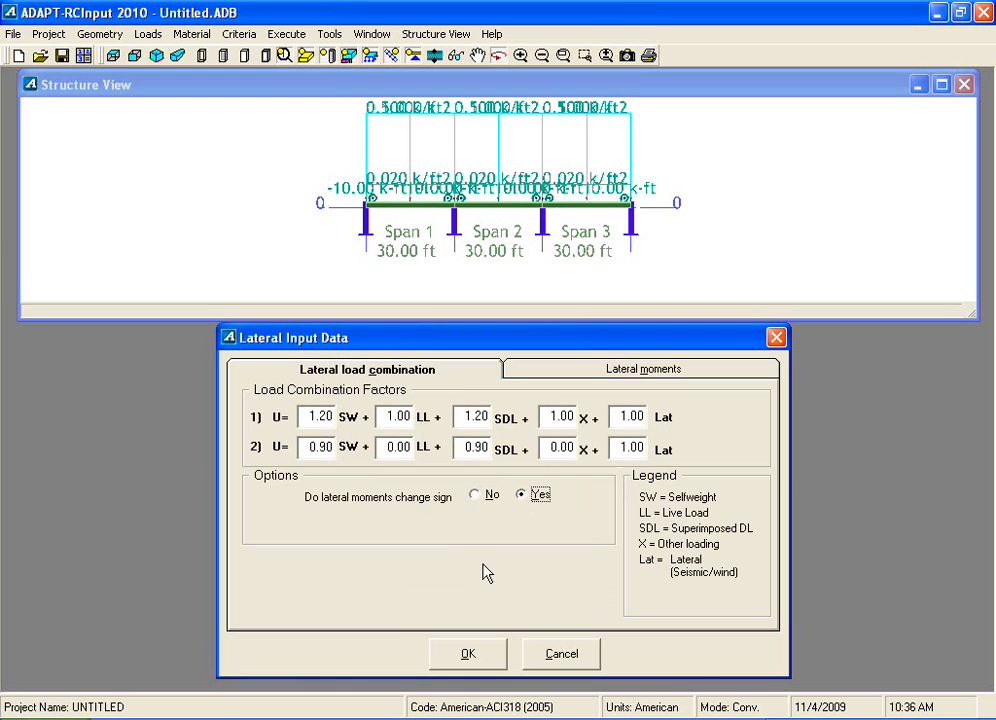
pyautogui.click(486, 657)
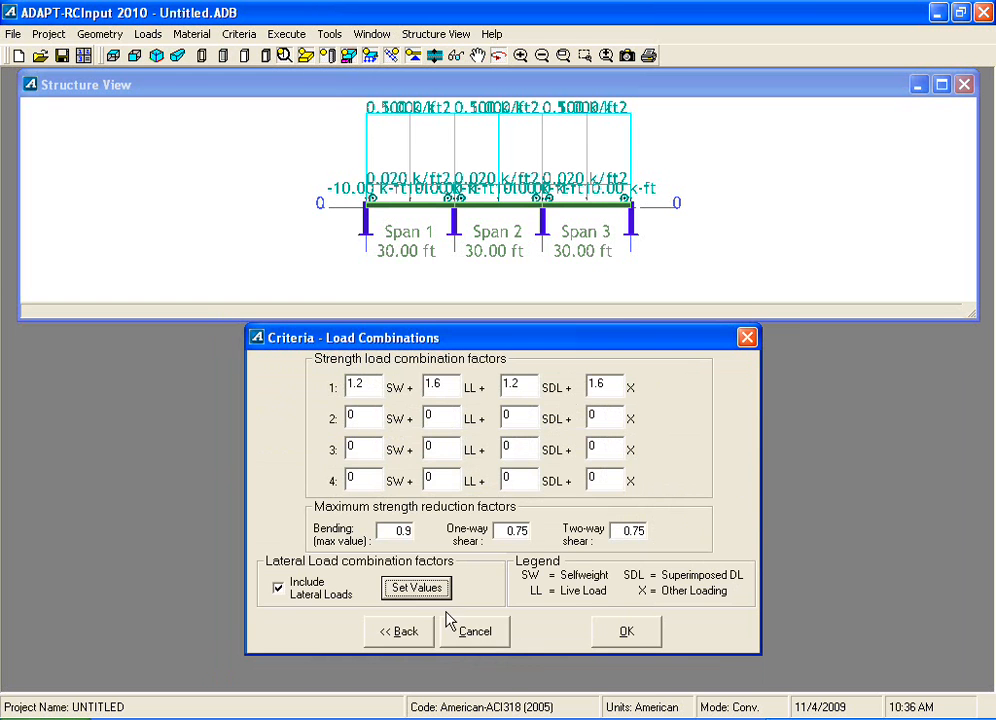
# Step: Exclude lateral loads from the load combinations and accept the criteria settings
pyautogui.click(279, 589)
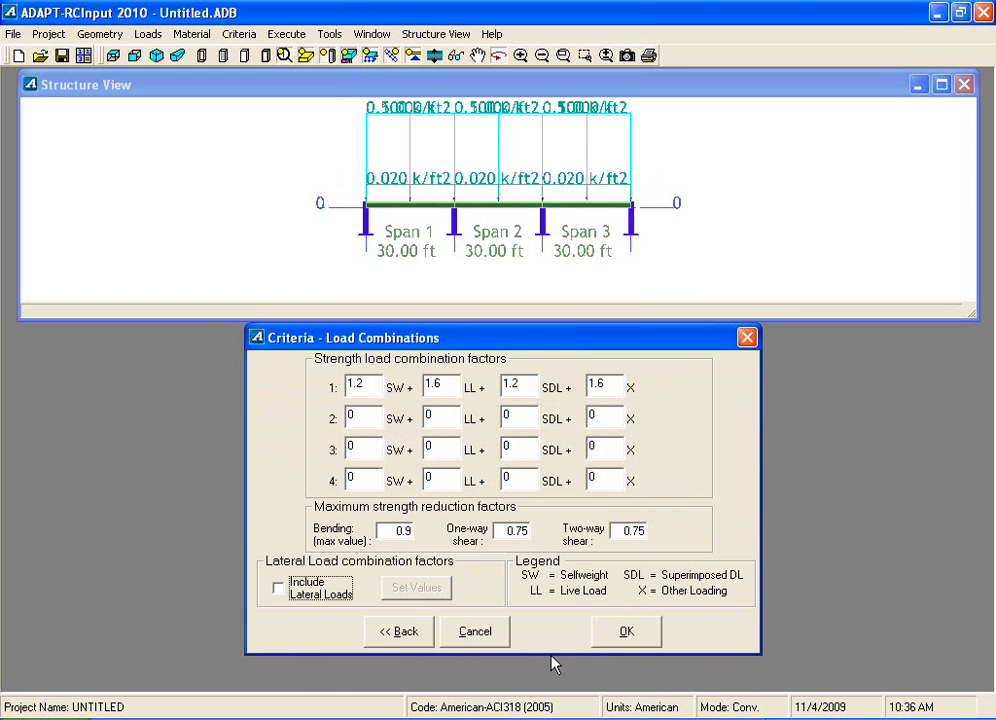
pyautogui.click(623, 633)
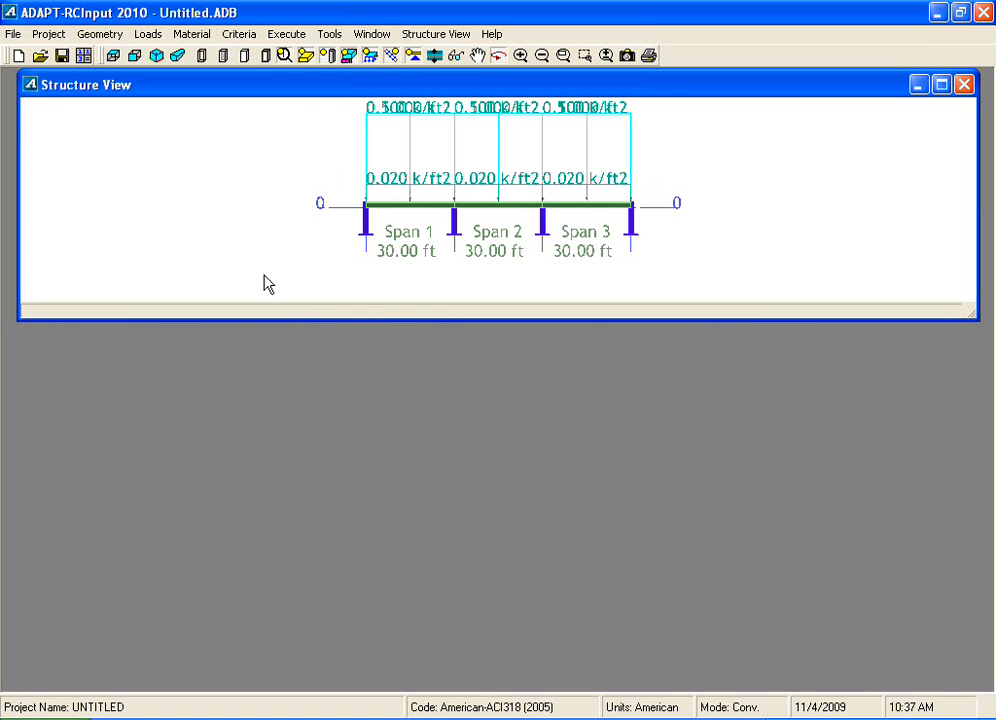
# Step: Save the model as RC 2010 Tutorial and execute the analysis
pyautogui.click(61, 56)
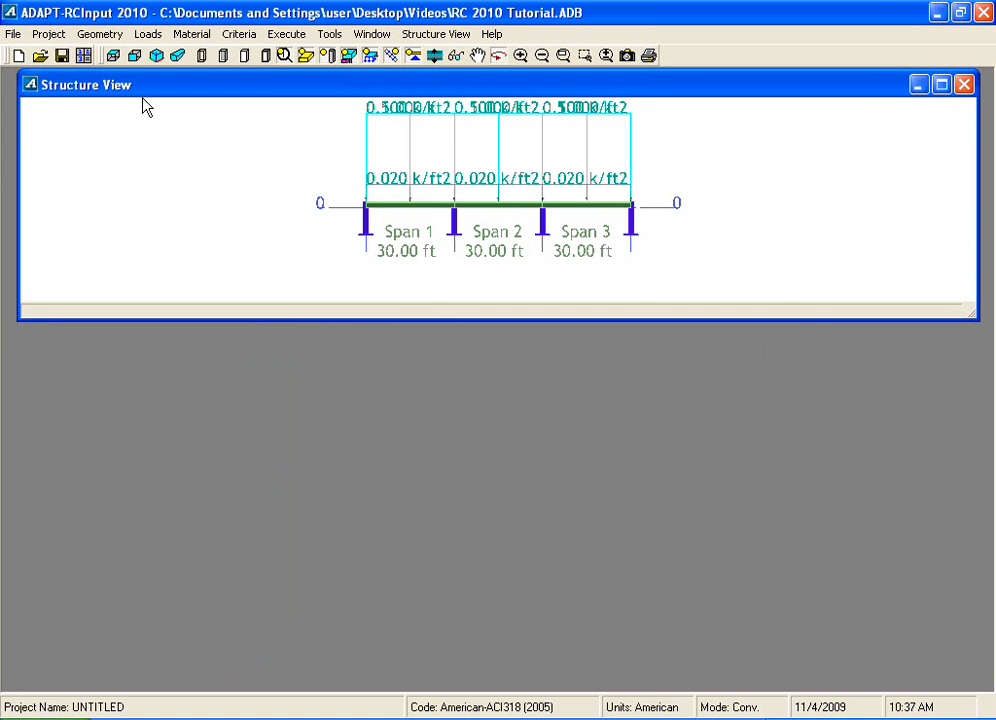
pyautogui.click(84, 57)
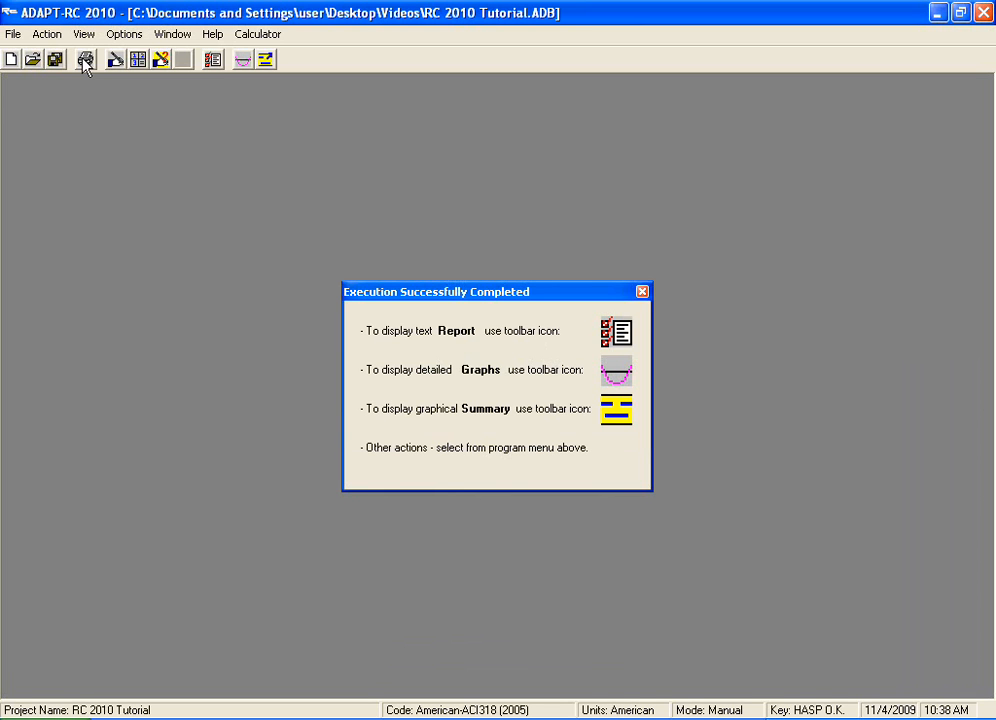
# Step: In the Report Generator, select compact tabular sections 1 (general parameters), 2 (Input Geometry) and 4 (Calculated Section Properties)
pyautogui.click(212, 62)
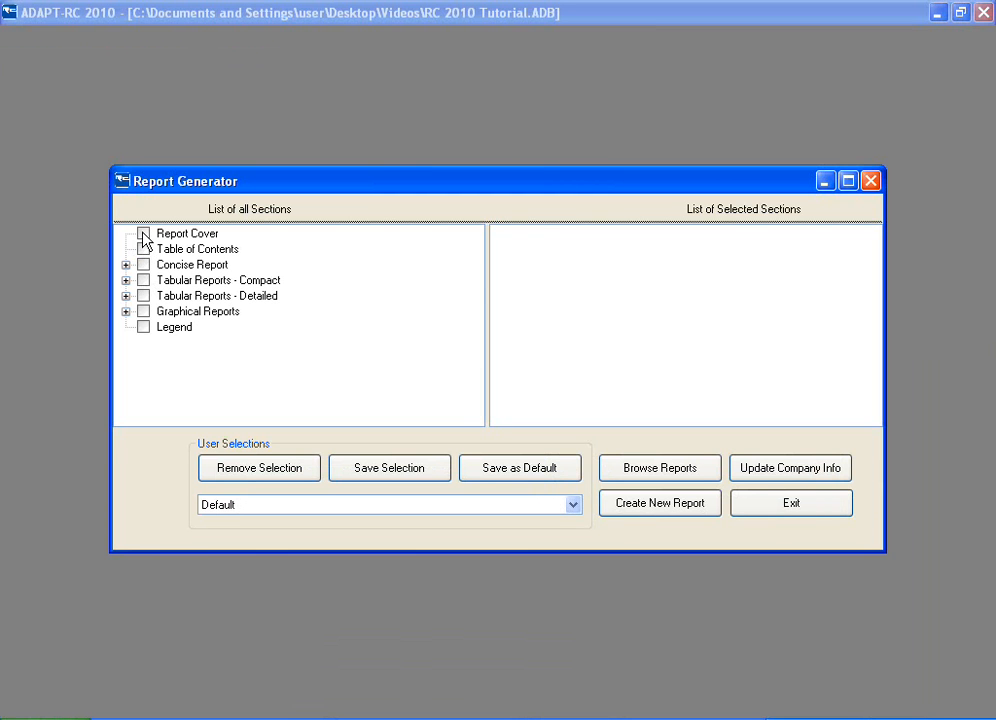
pyautogui.click(126, 281)
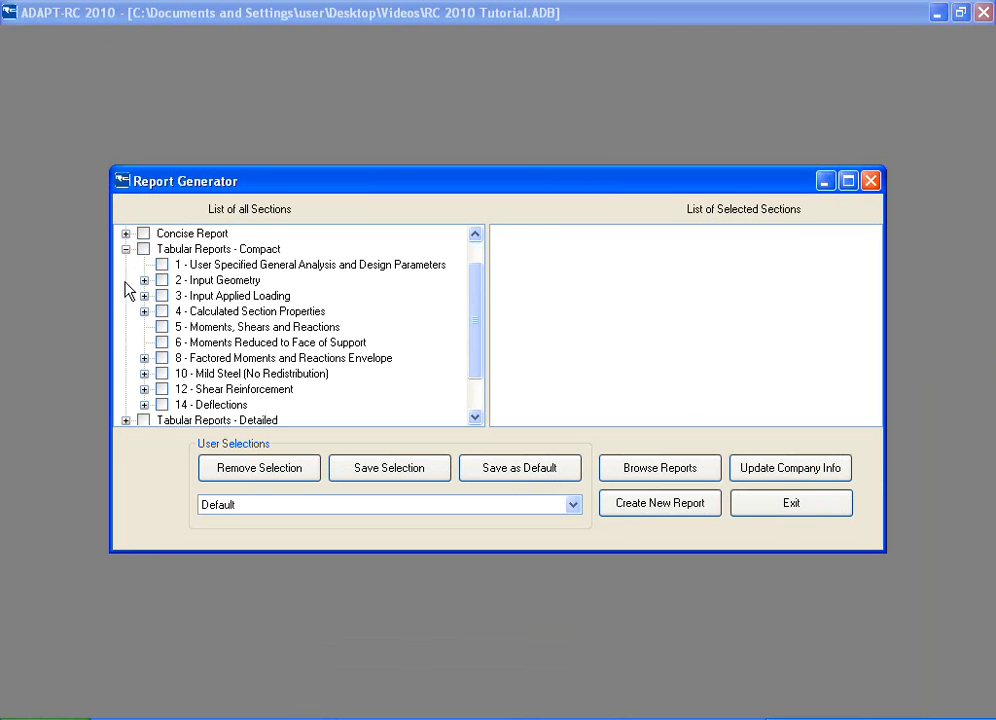
pyautogui.click(162, 265)
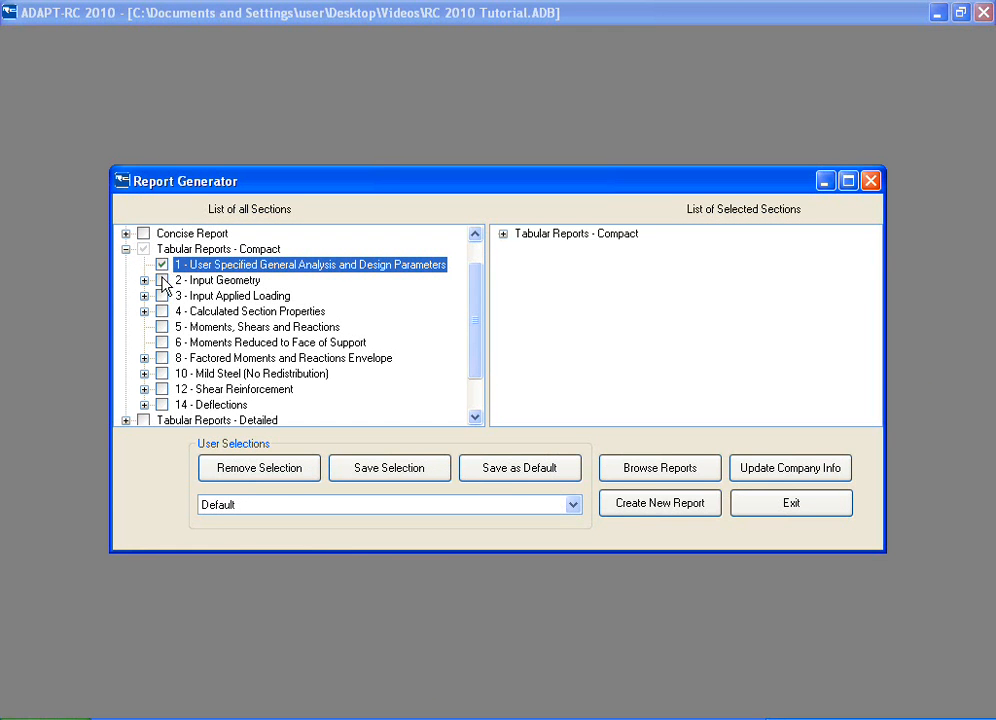
pyautogui.click(162, 281)
pyautogui.click(144, 280)
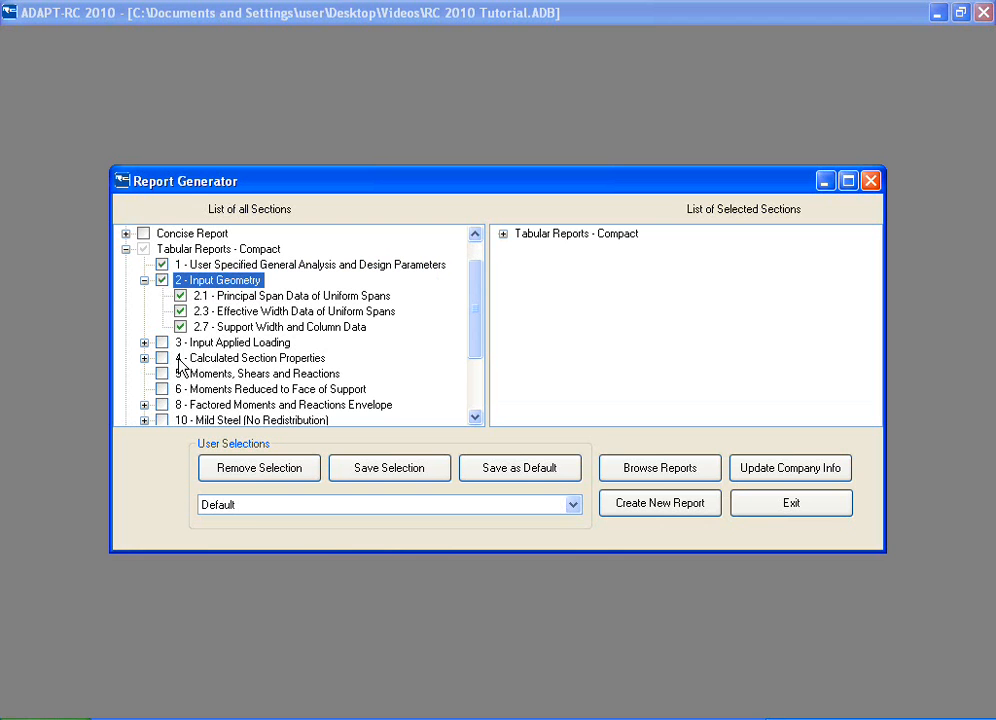
pyautogui.click(163, 359)
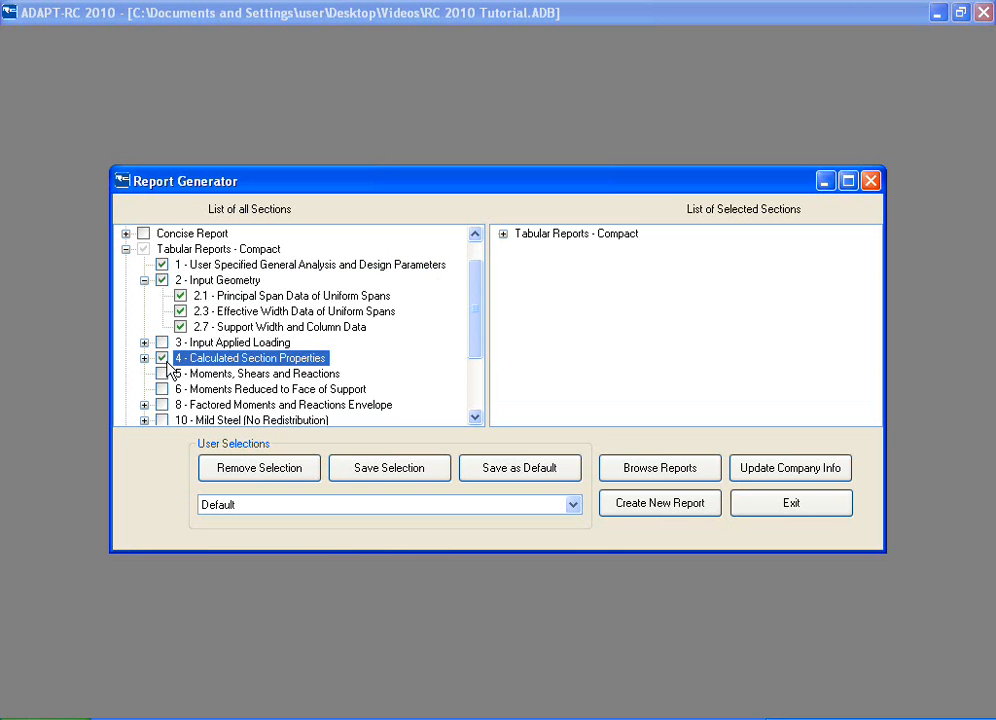
# Step: Create the new report as an RTF file named report, then close the document and exit the Report Generator
pyautogui.click(645, 513)
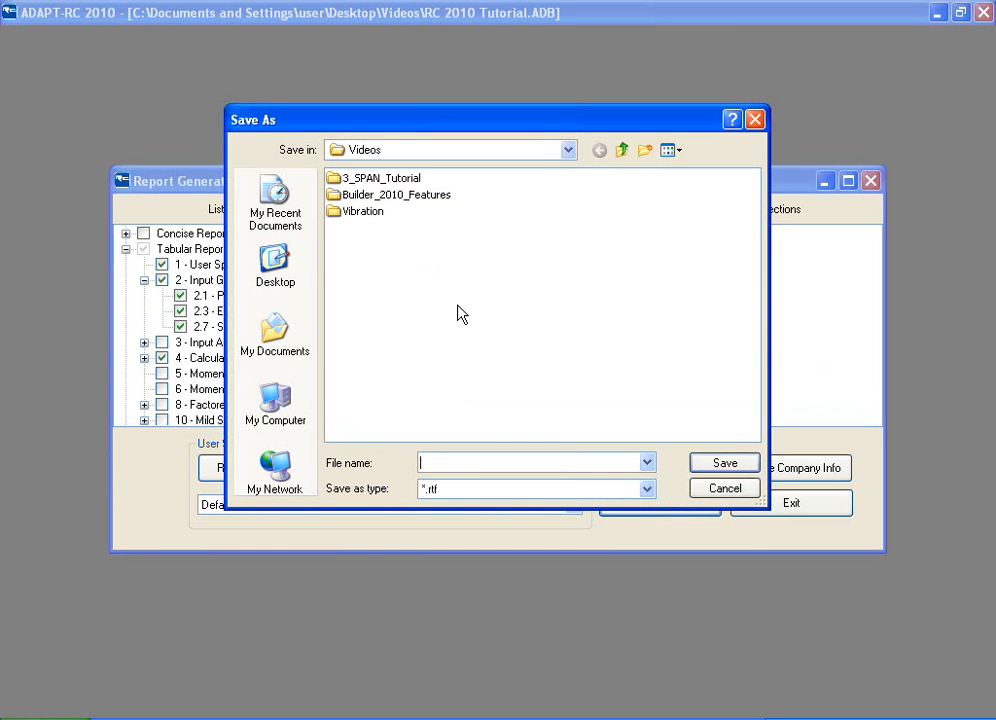
pyautogui.write('report')
pyautogui.press('Return')
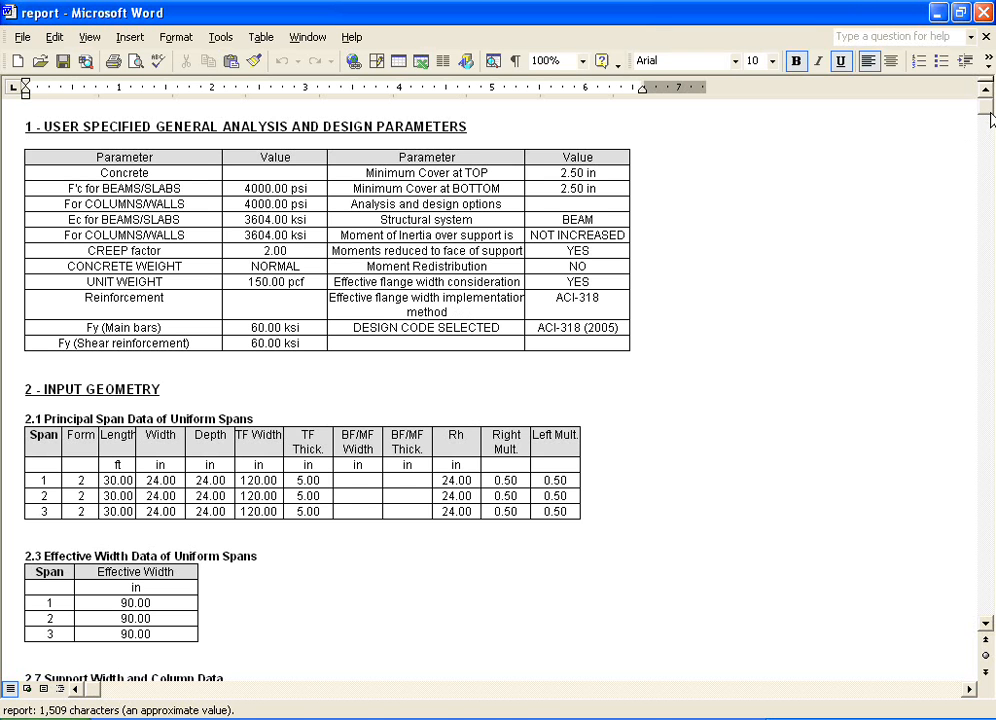
pyautogui.click(984, 12)
pyautogui.click(795, 510)
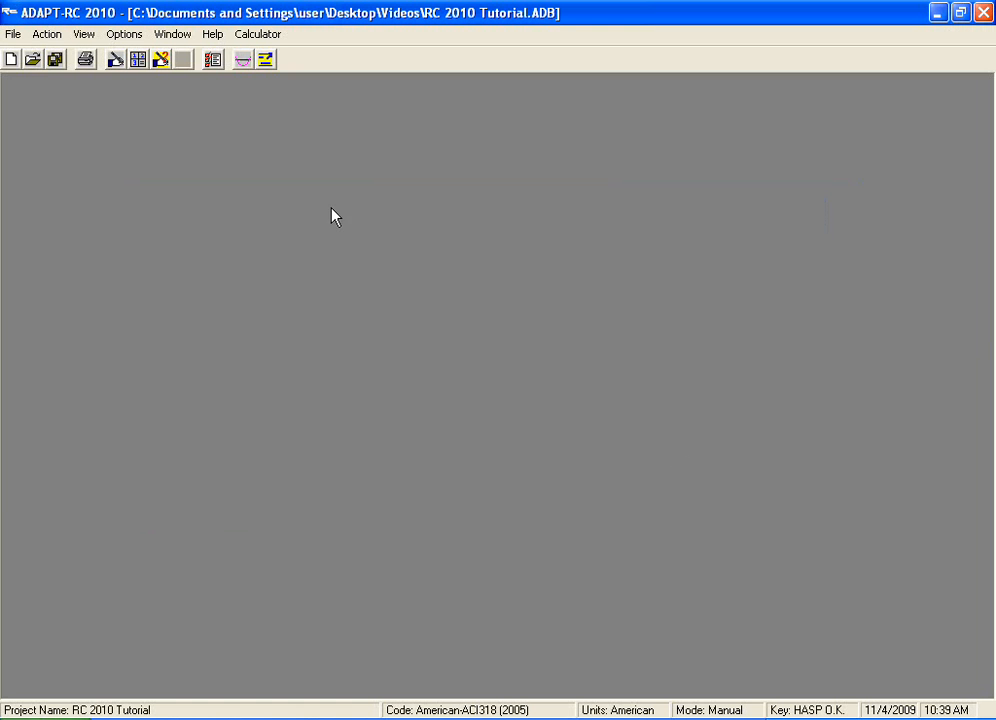
# Step: Open the result graphs and view the deflection diagram with a user-defined combination instead of the service envelope
pyautogui.click(244, 64)
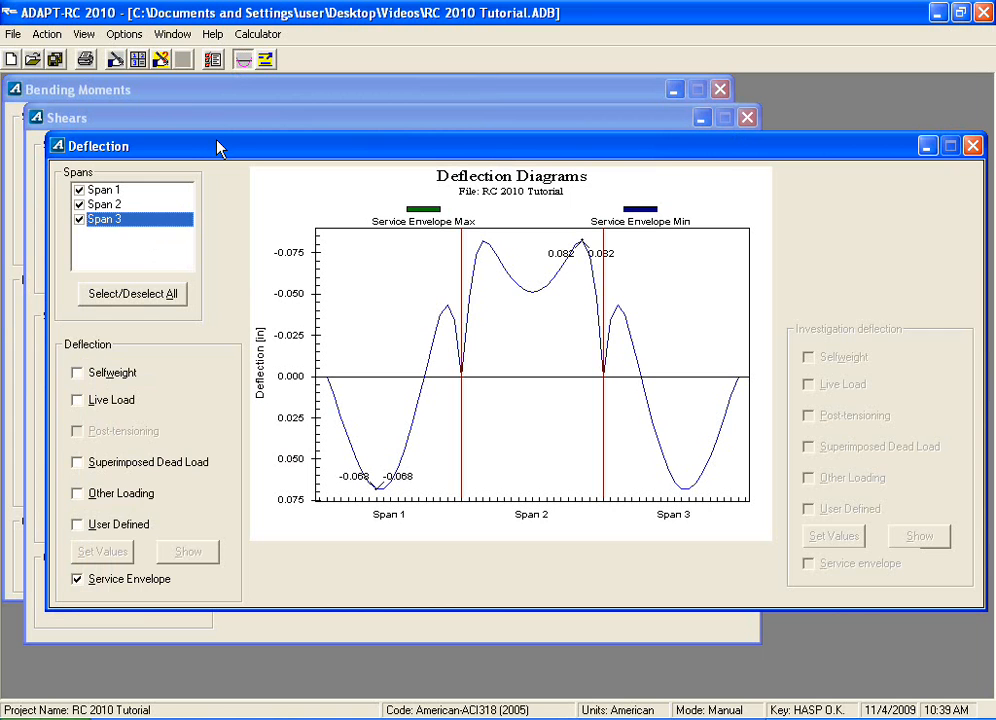
pyautogui.click(79, 580)
pyautogui.click(78, 525)
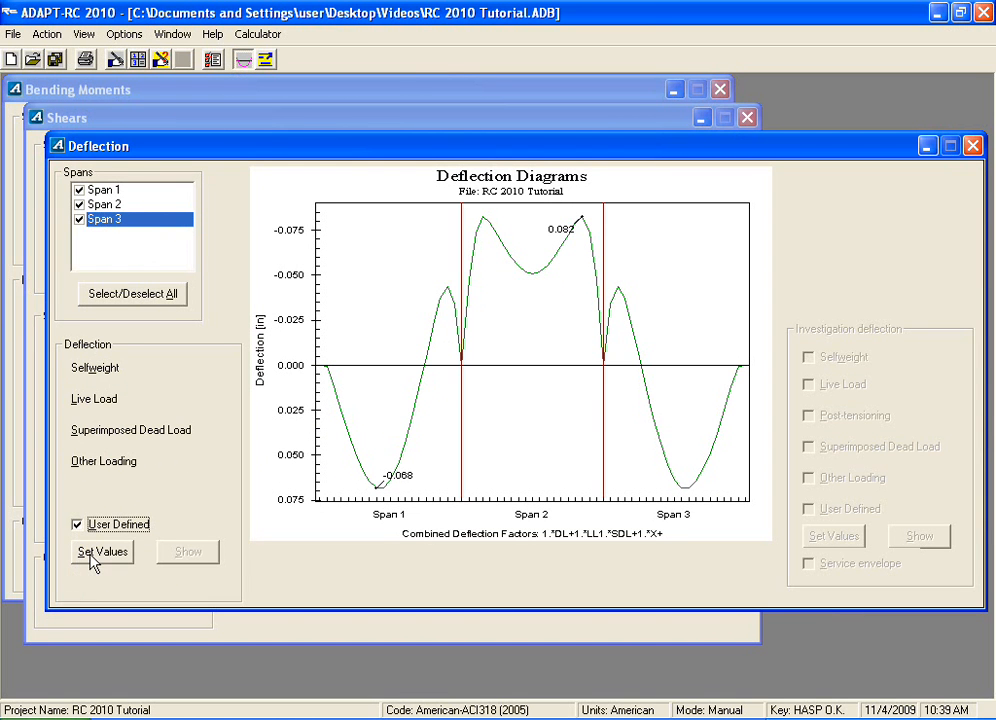
pyautogui.click(93, 556)
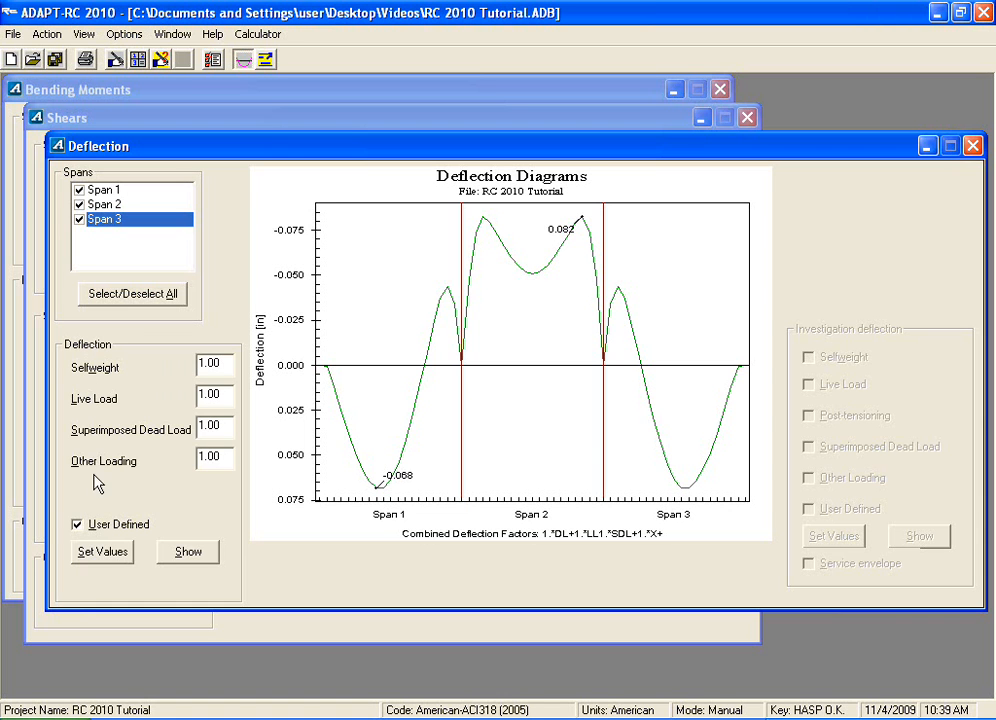
pyautogui.click(78, 525)
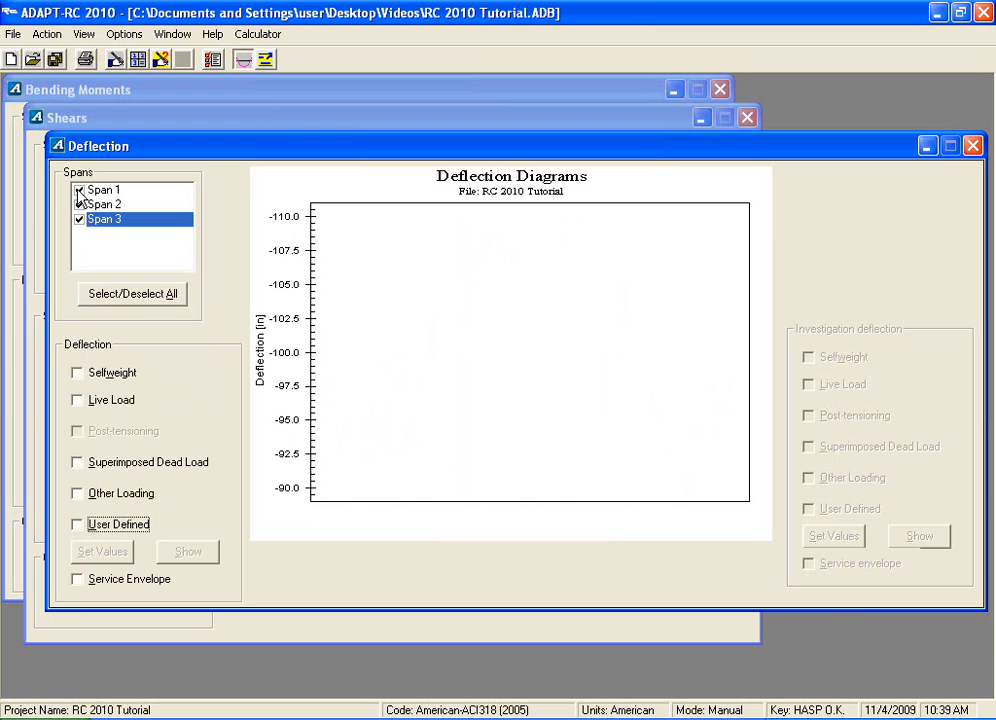
# Step: Show only the selfweight deflection curve for span 1
pyautogui.click(78, 374)
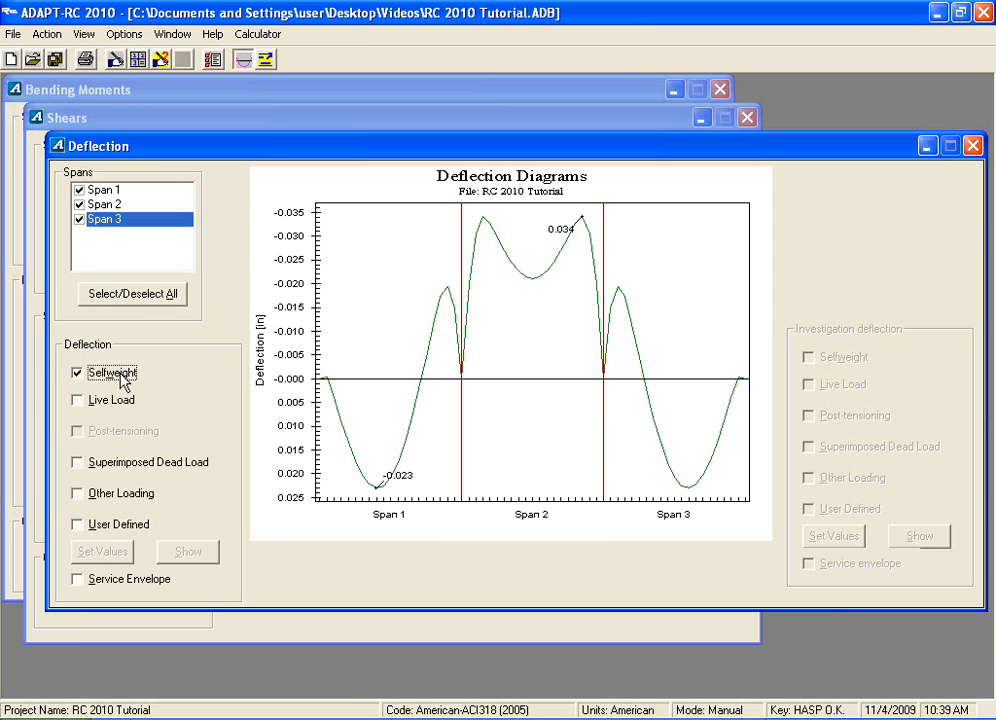
pyautogui.click(80, 219)
pyautogui.click(79, 204)
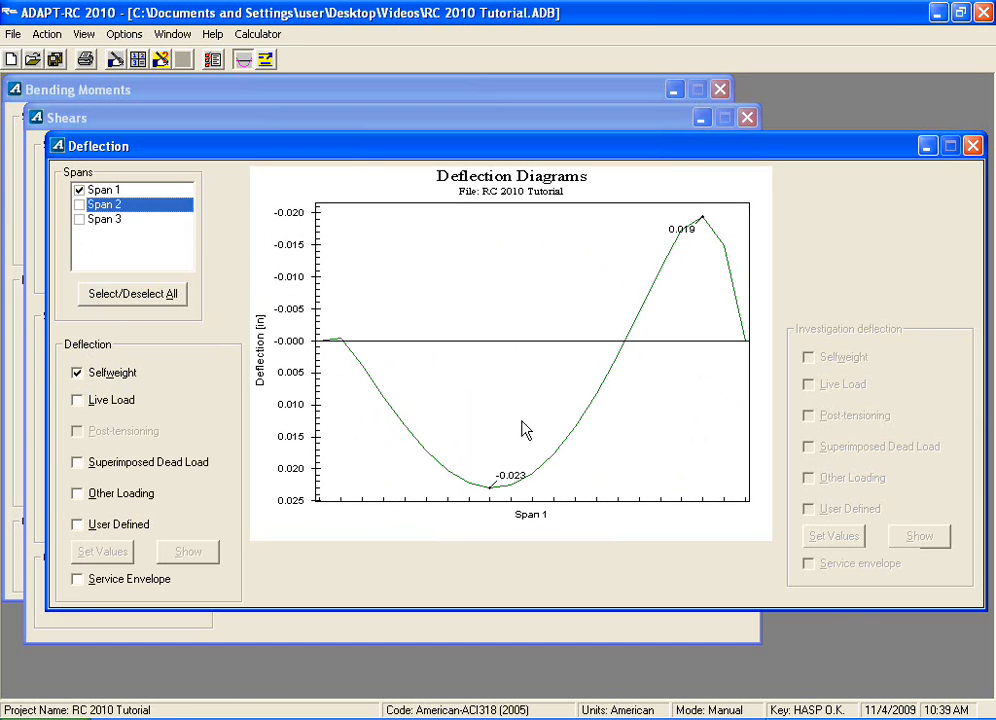
# Step: Maximize the span 1 deflection diagram, include data labels on it, check the export option, and return to the normal view
pyautogui.rightClick(502, 442)
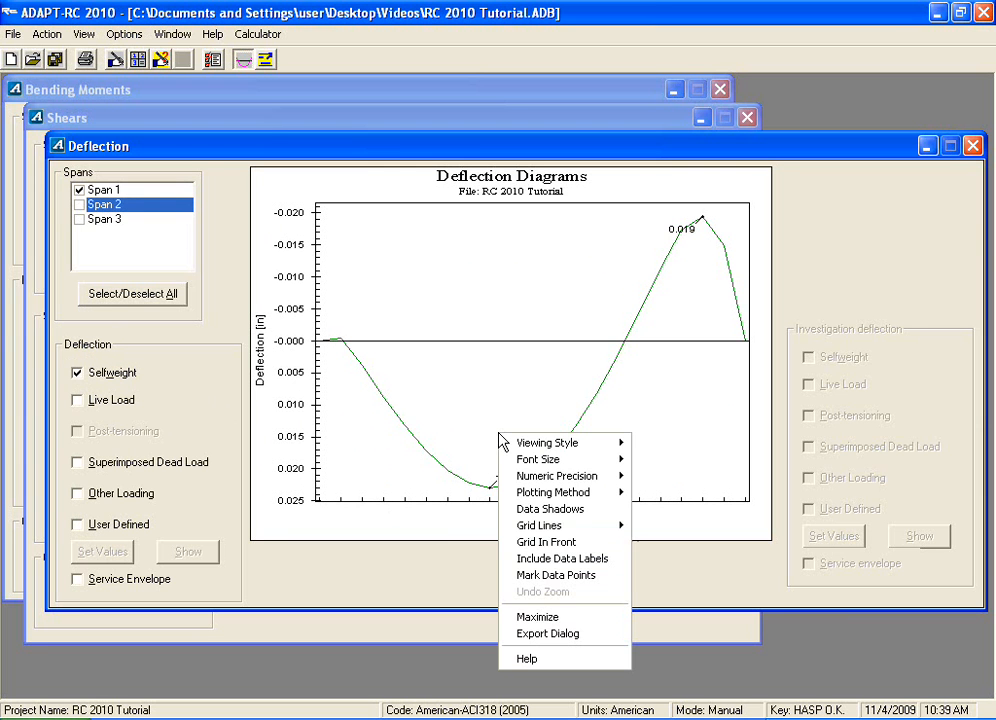
pyautogui.click(534, 617)
pyautogui.rightClick(478, 518)
pyautogui.click(505, 641)
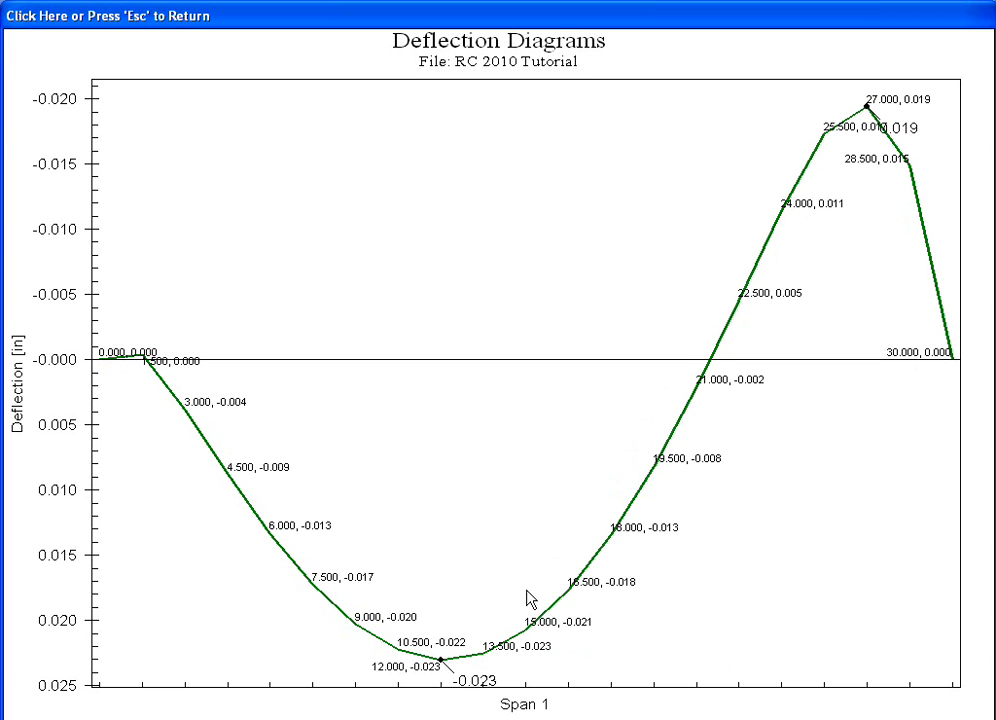
pyautogui.rightClick(477, 461)
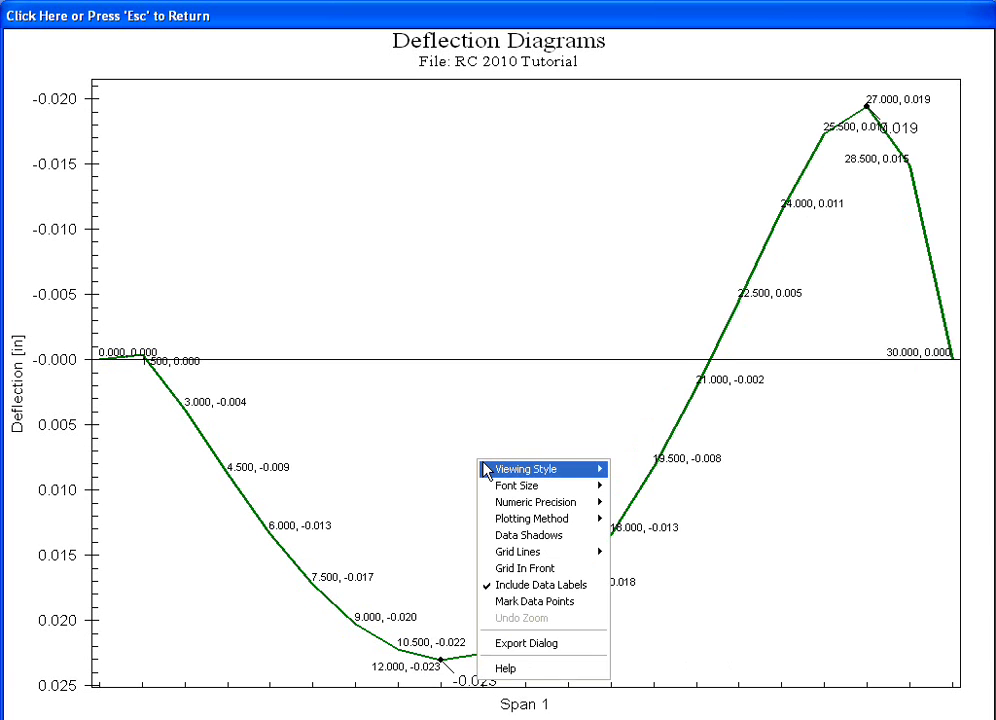
pyautogui.press('Escape')
pyautogui.press('Escape')
# Step: View the shear and bending moment diagrams, and close all three graph windows
pyautogui.click(229, 119)
pyautogui.click(232, 91)
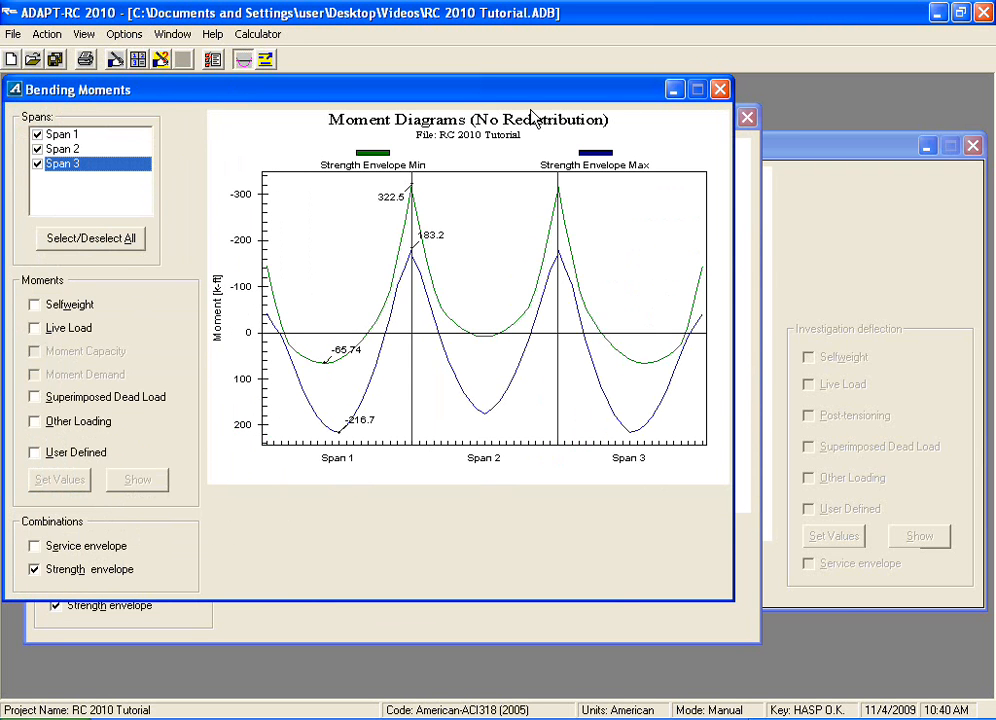
pyautogui.click(719, 89)
pyautogui.click(745, 119)
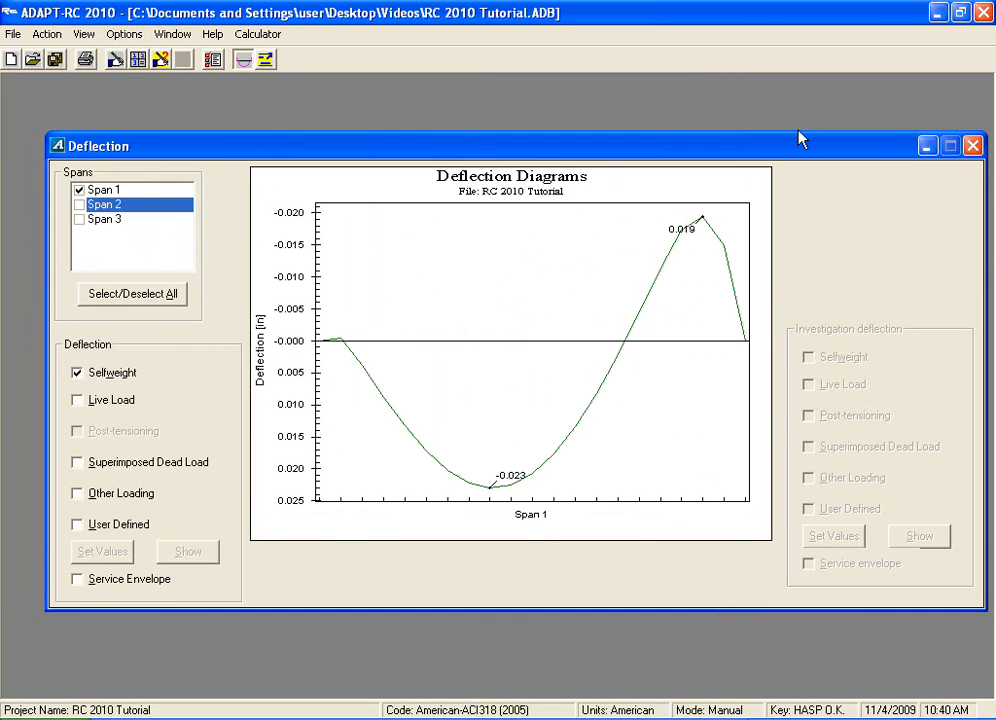
pyautogui.click(971, 147)
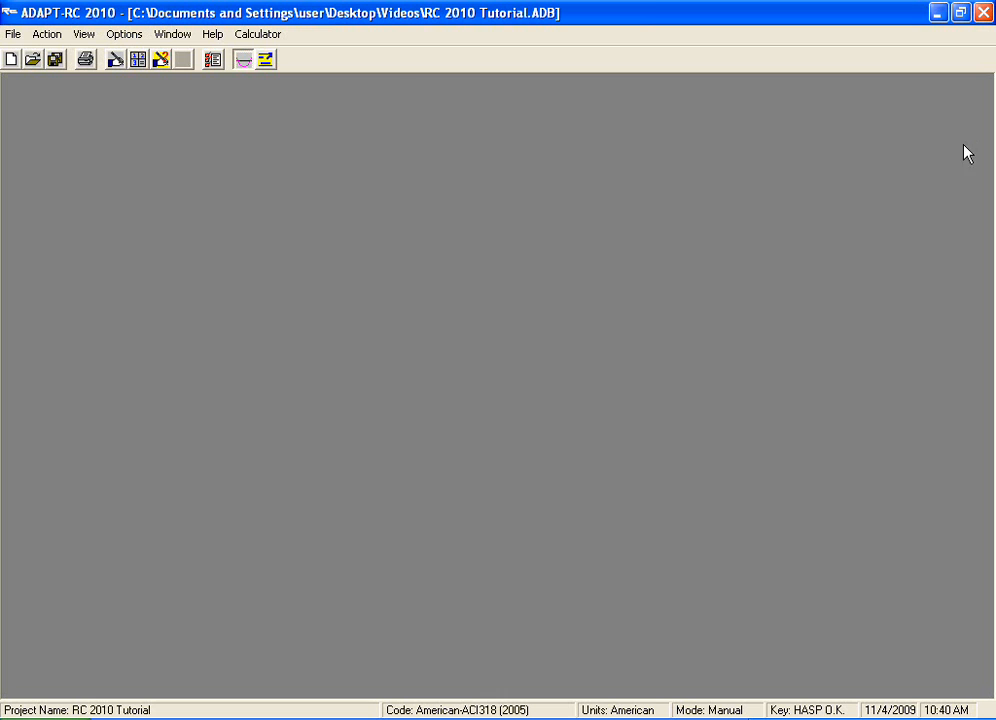
# Step: Switch to ADAPT-BuilderSum, choose the Envelope load case, and open the design summary sheet maximized
pyautogui.click(266, 62)
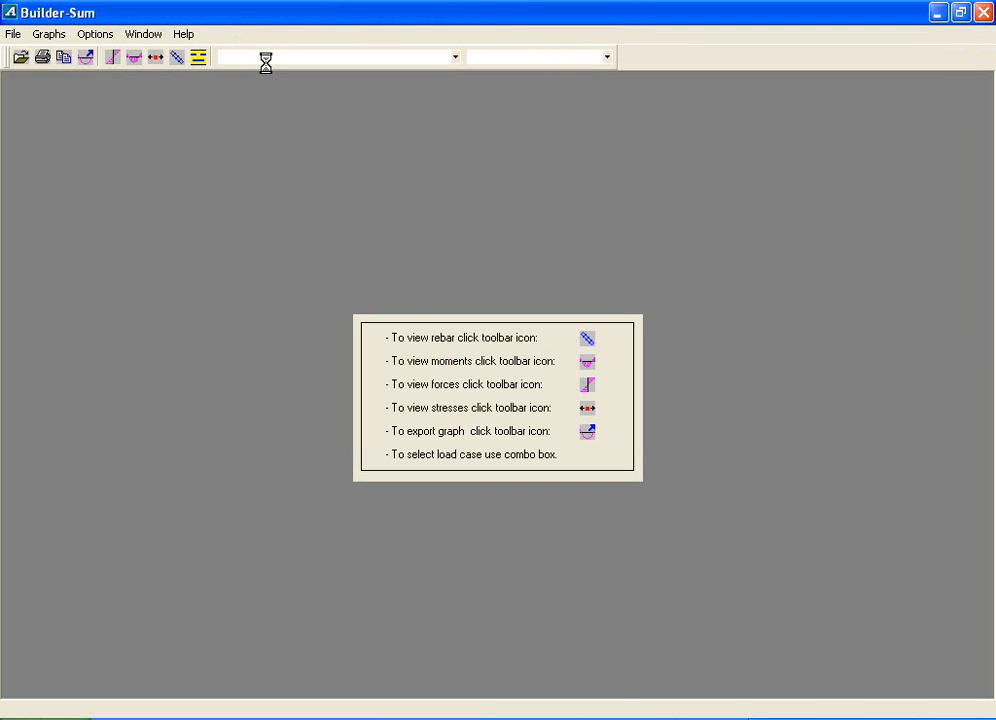
pyautogui.click(435, 58)
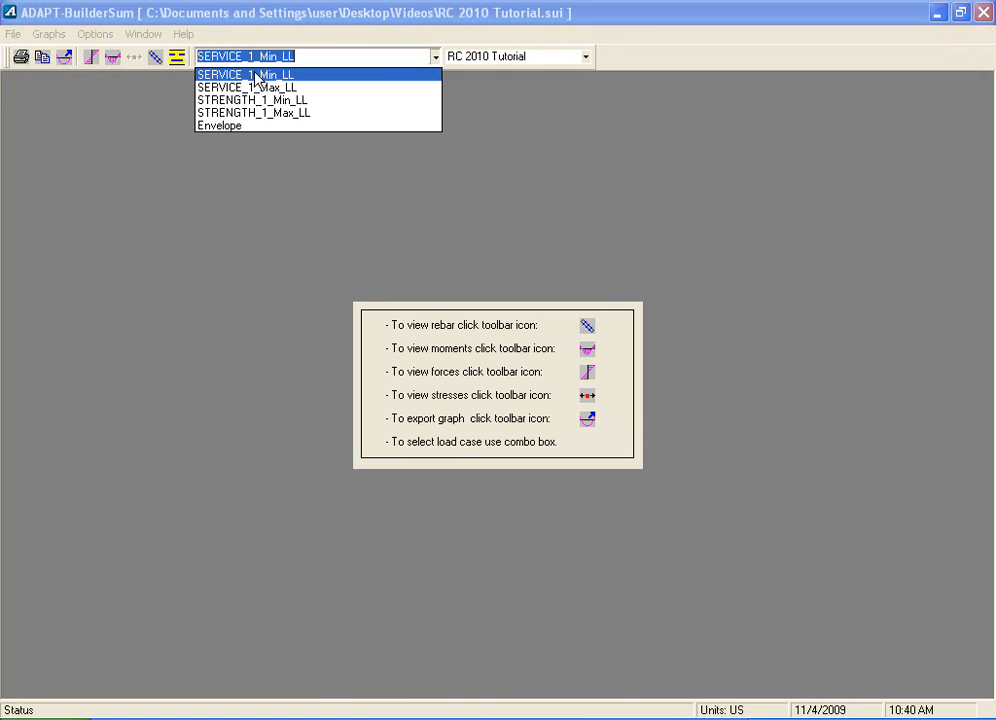
pyautogui.click(224, 130)
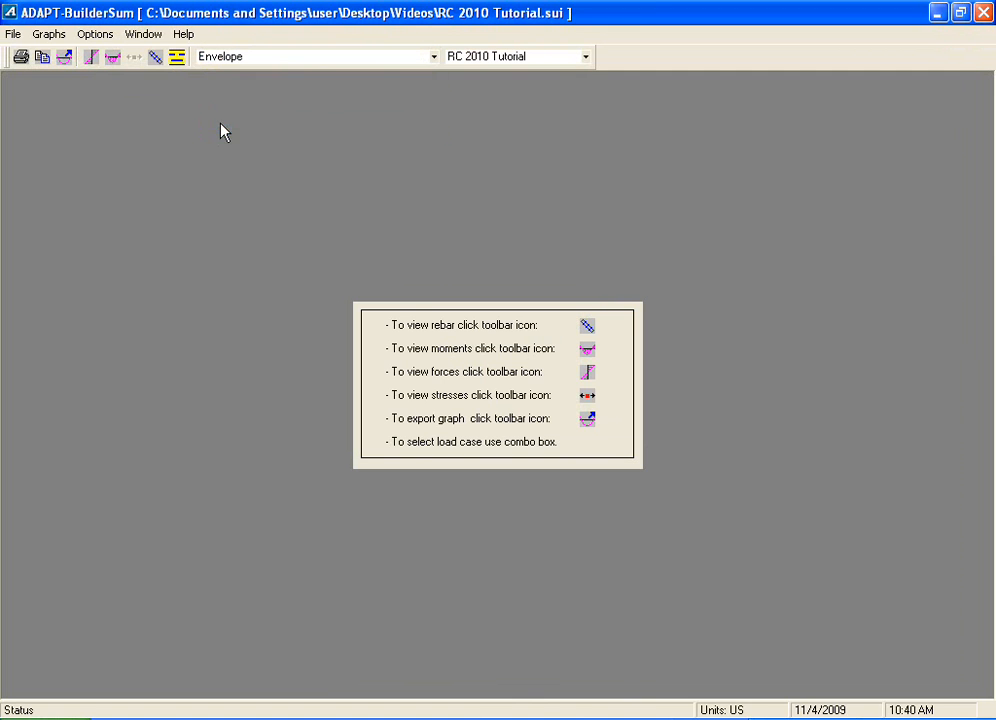
pyautogui.click(176, 60)
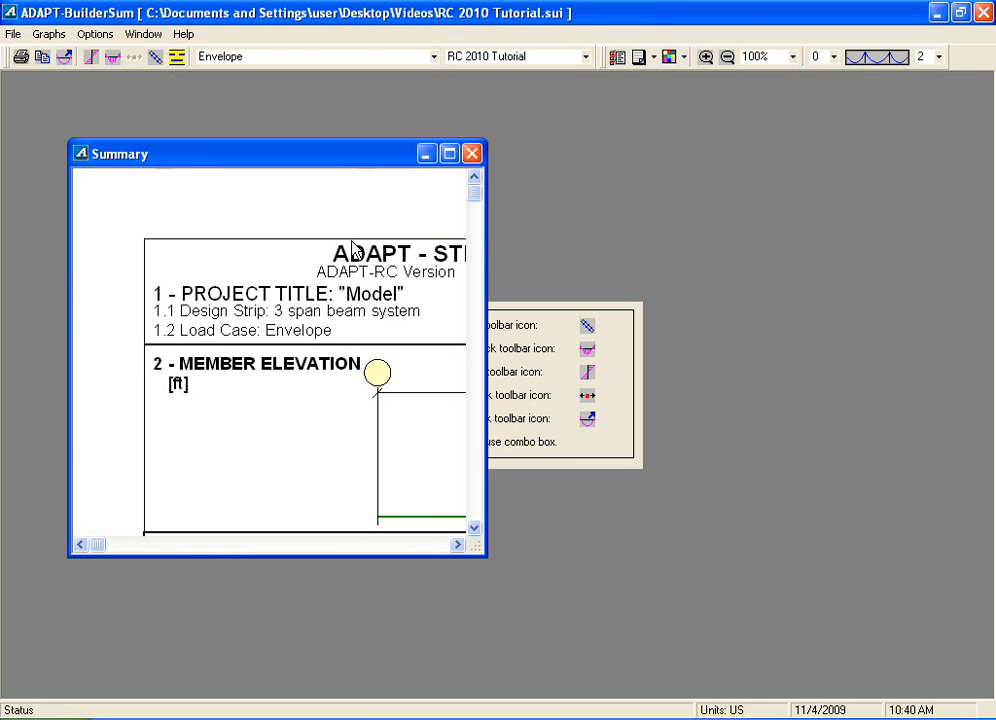
pyautogui.click(450, 155)
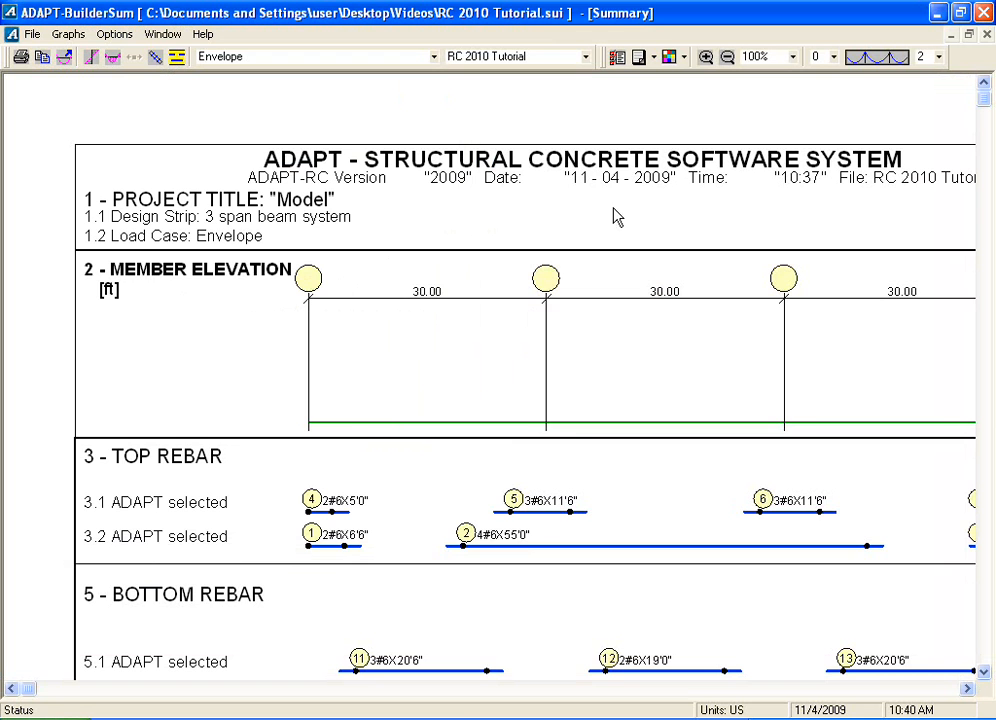
# Step: Examine the Envelope summary's top and bottom rebar, required and provided bars, and shear stirrups at a readable size
pyautogui.click(727, 58)
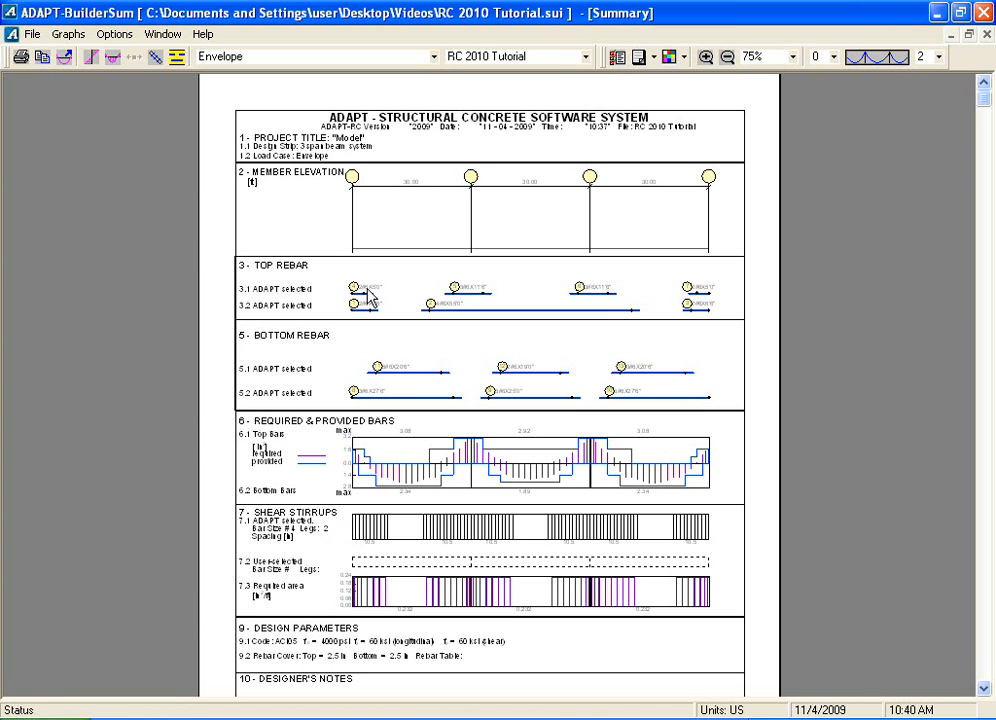
pyautogui.click(705, 58)
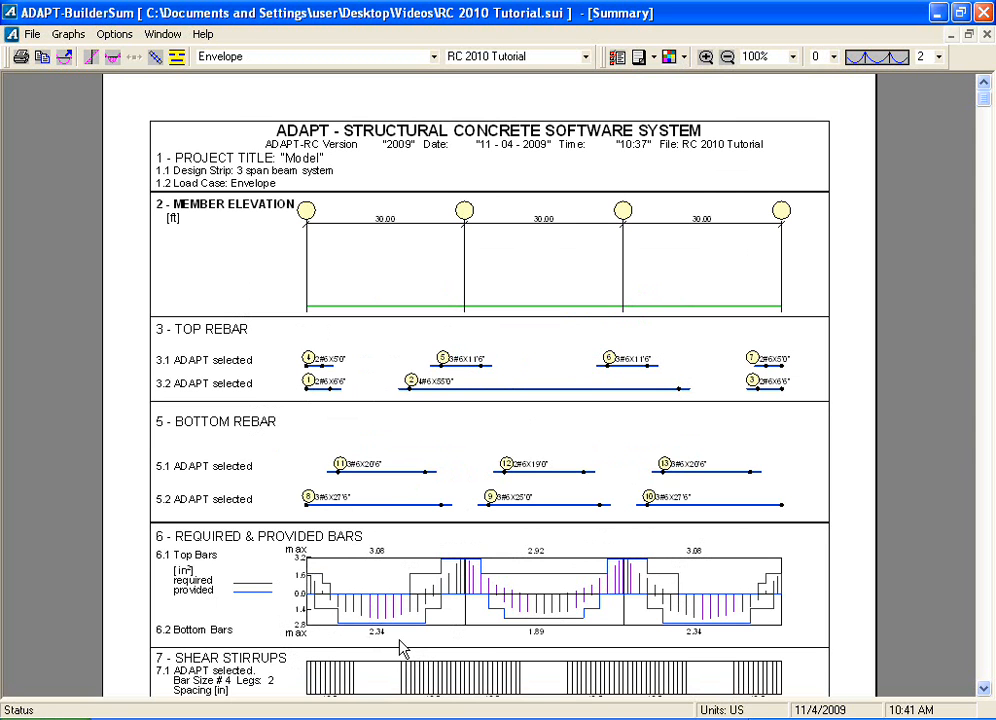
pyautogui.click(986, 690)
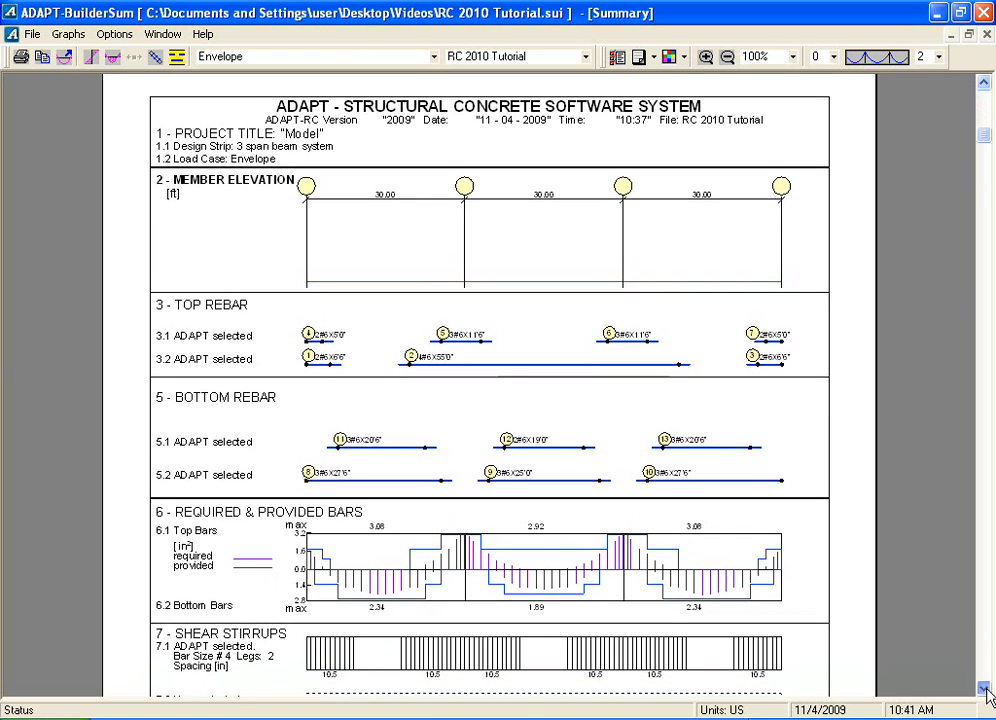
pyautogui.click(986, 690)
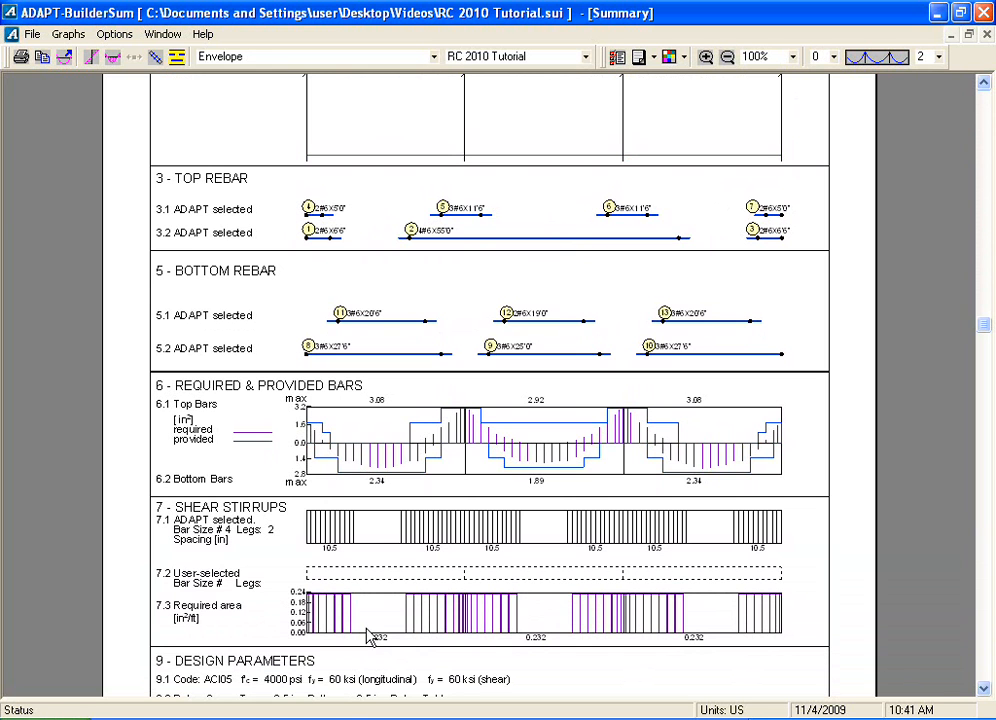
# Step: Set the summary's load case to STRENGTH_1_Min_LL and examine its rebar and shear stirrup sections
pyautogui.click(434, 57)
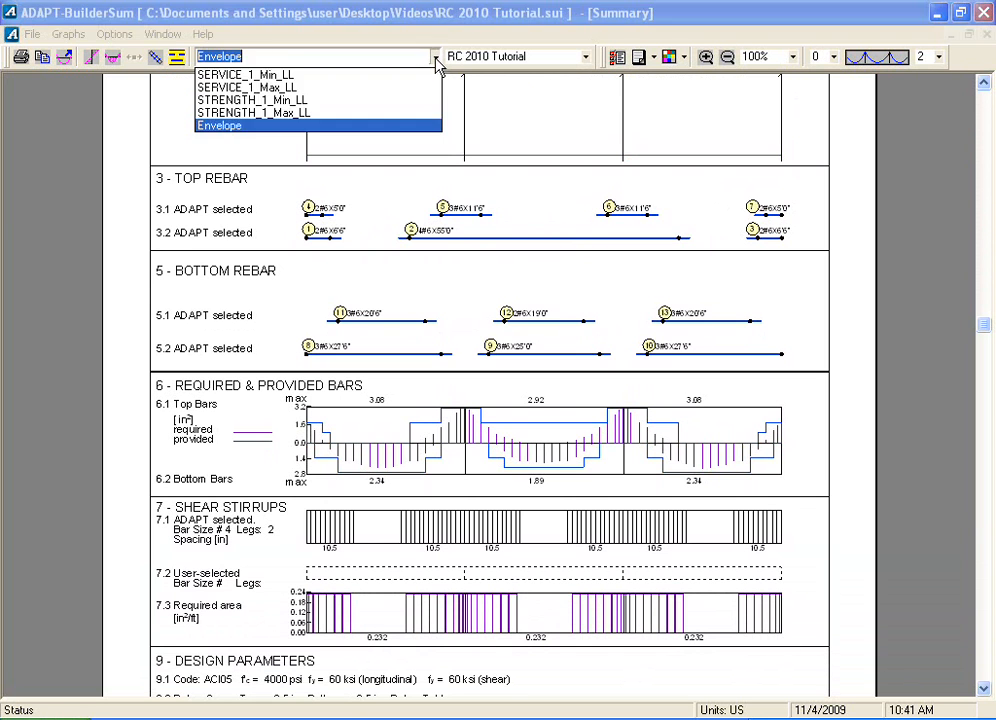
pyautogui.click(277, 100)
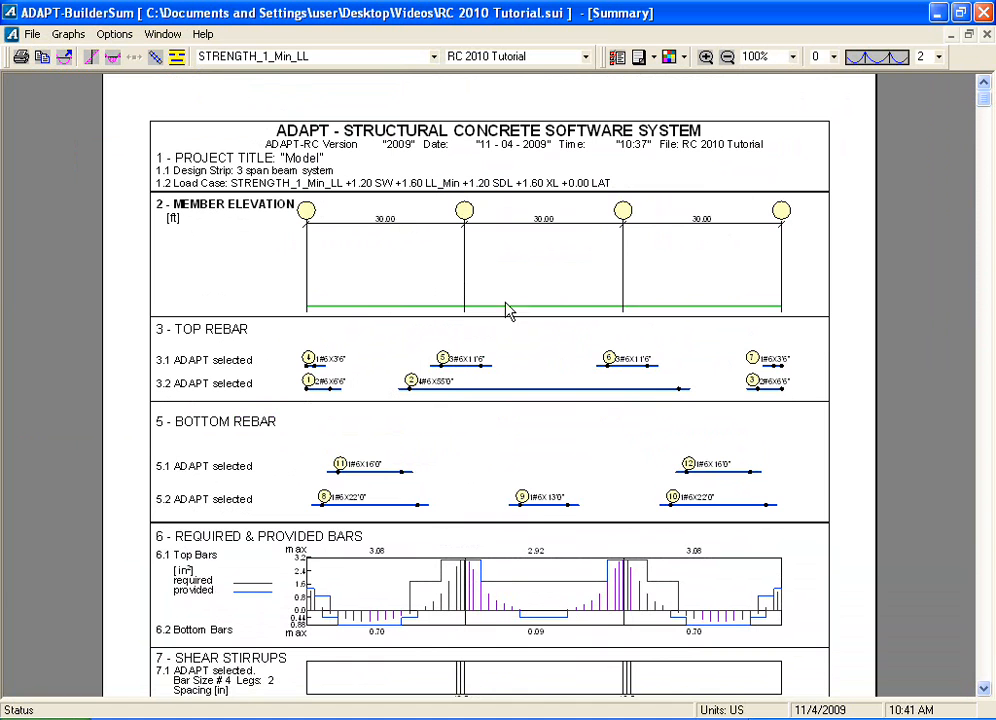
pyautogui.click(984, 688)
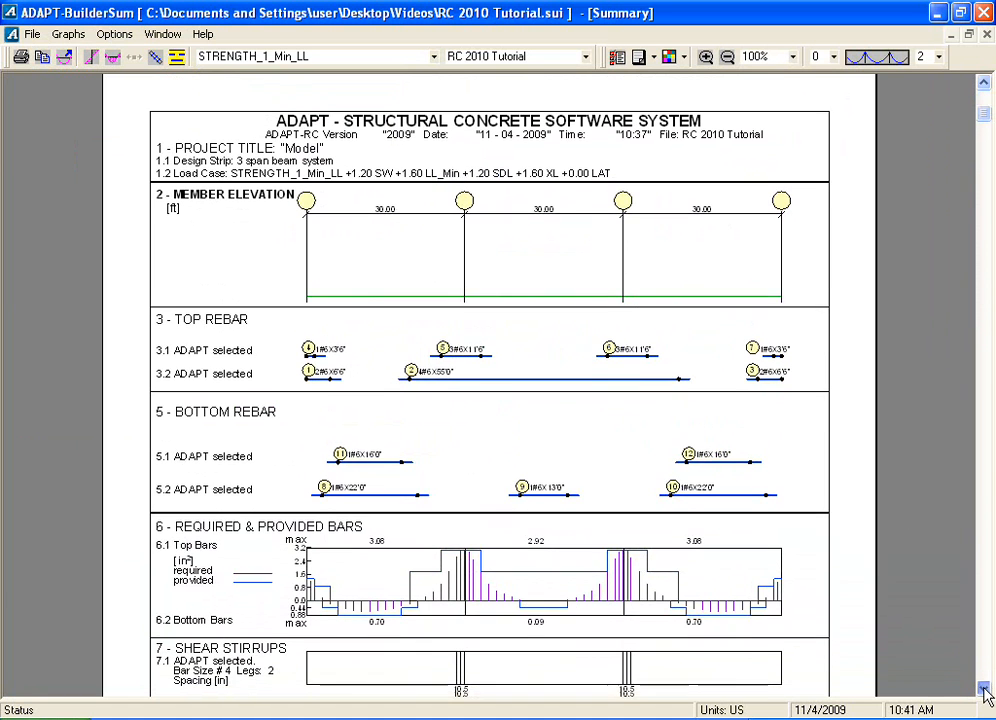
pyautogui.click(984, 689)
pyautogui.click(984, 689)
pyautogui.click(984, 689)
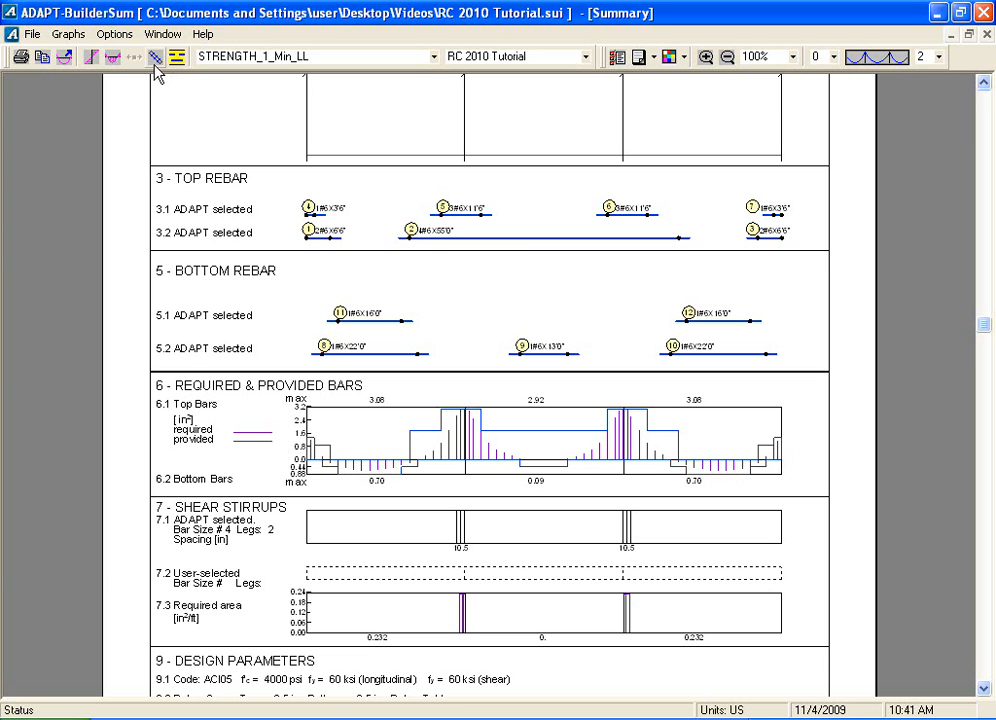
# Step: View the rebar, bending moment and forces diagrams for the current load case, and close them together with the summary
pyautogui.click(156, 59)
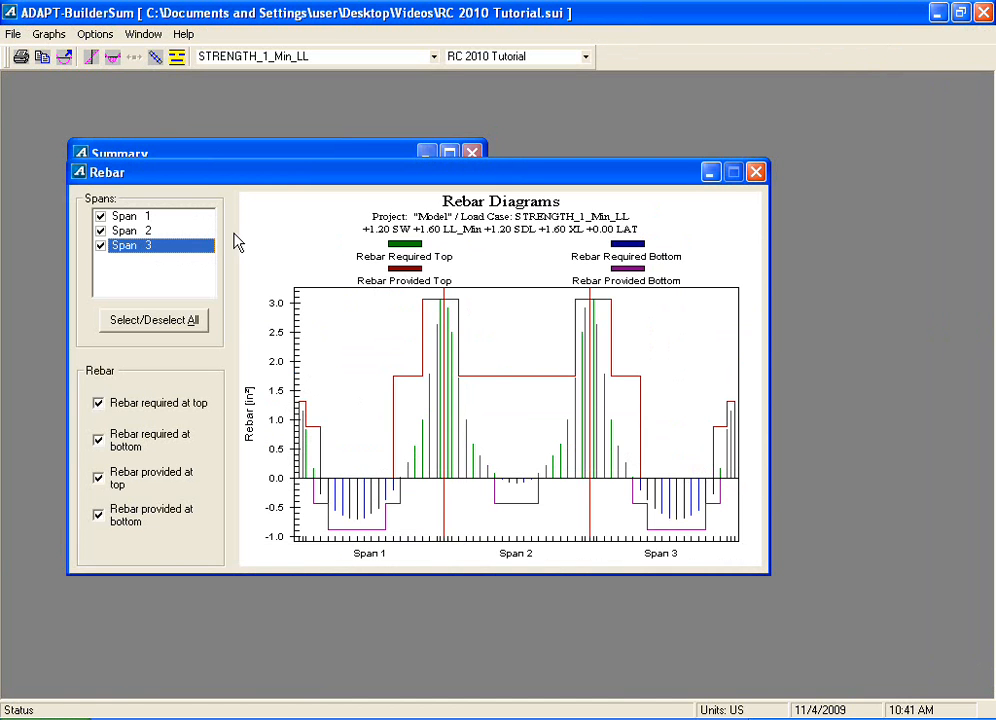
pyautogui.click(113, 57)
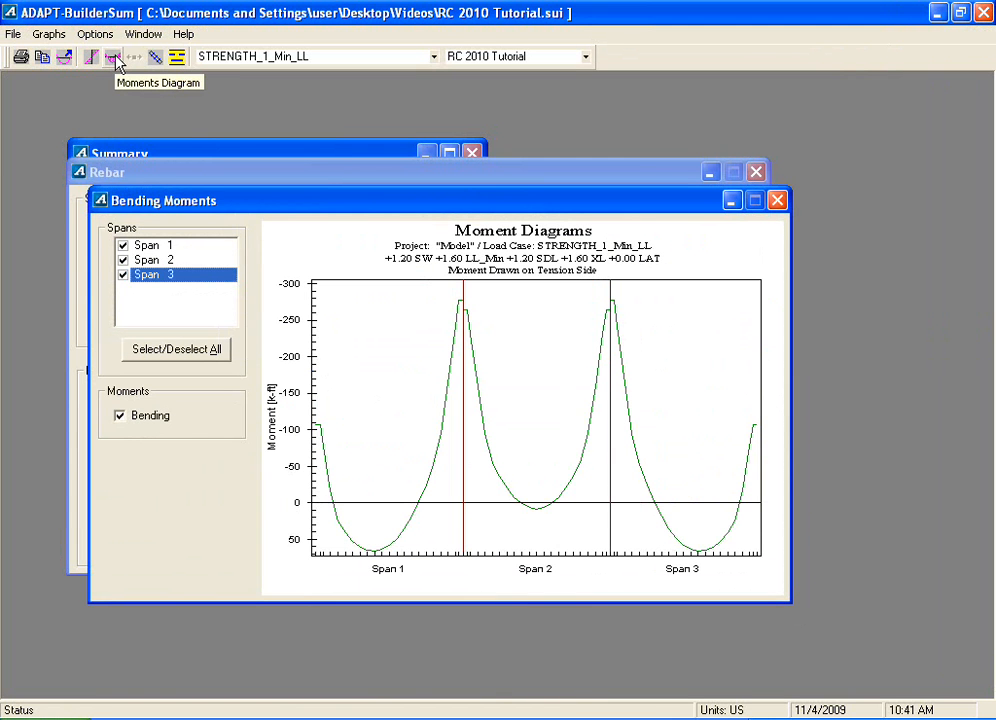
pyautogui.click(91, 58)
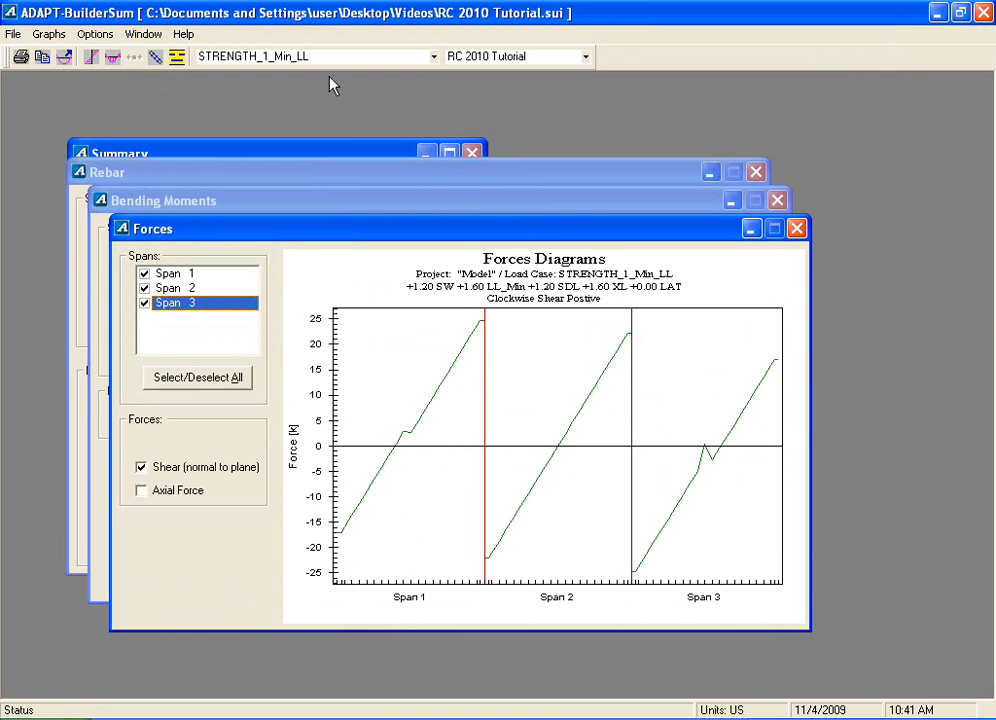
pyautogui.click(796, 229)
pyautogui.click(777, 203)
pyautogui.click(756, 172)
pyautogui.click(472, 154)
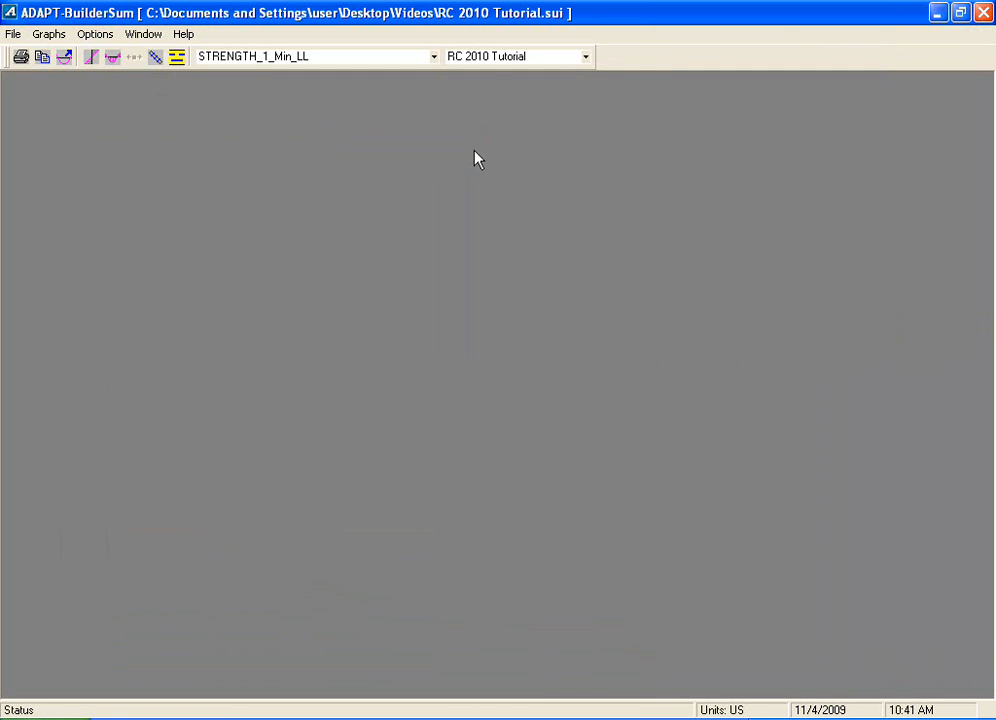